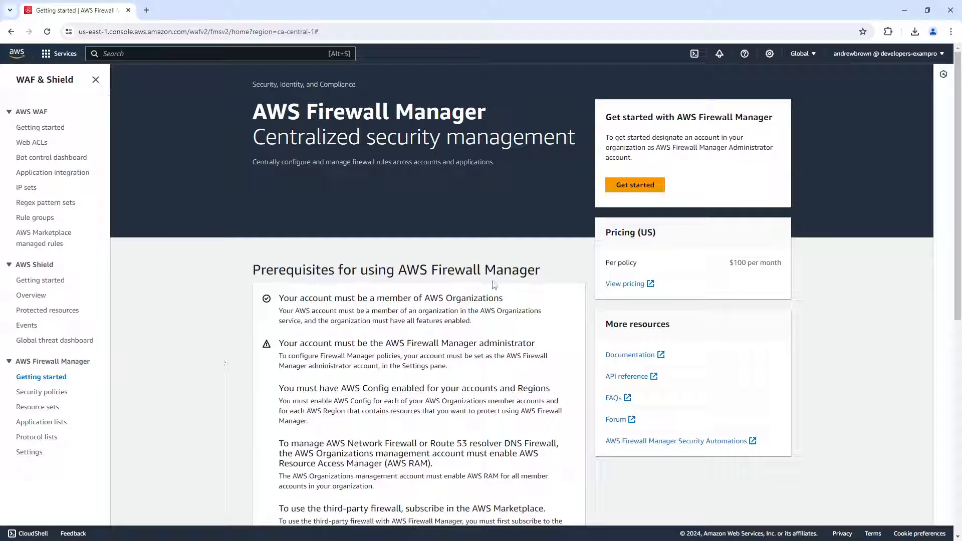
Review the Firewall Manager prerequisites for organization membership, the administrator account and AWS Config
{"action": "scroll", "coordinate": [252, 227], "scroll_direction": "down", "scroll_amount": 2}
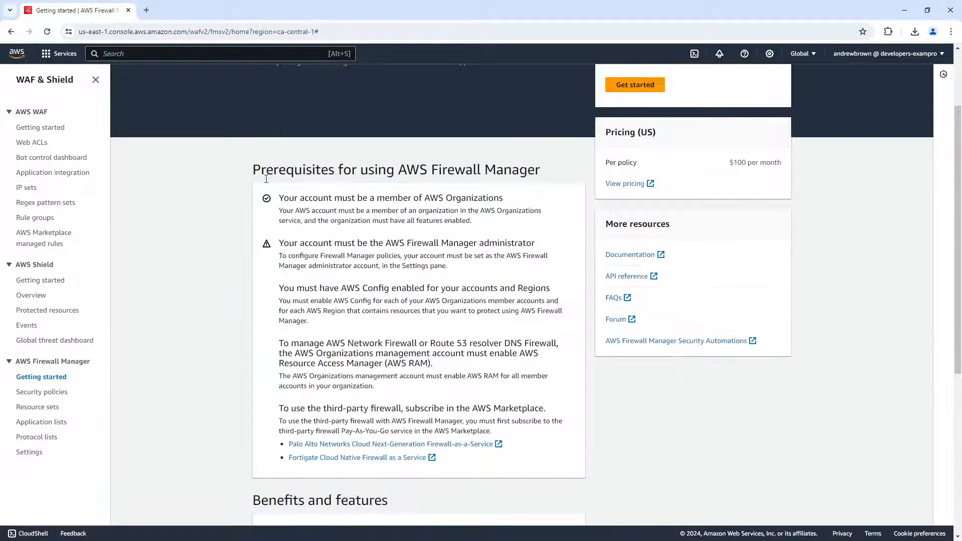
{"action": "left_click_drag", "start_coordinate": [300, 198], "coordinate": [550, 197]}
{"action": "left_click_drag", "start_coordinate": [309, 243], "coordinate": [547, 244]}
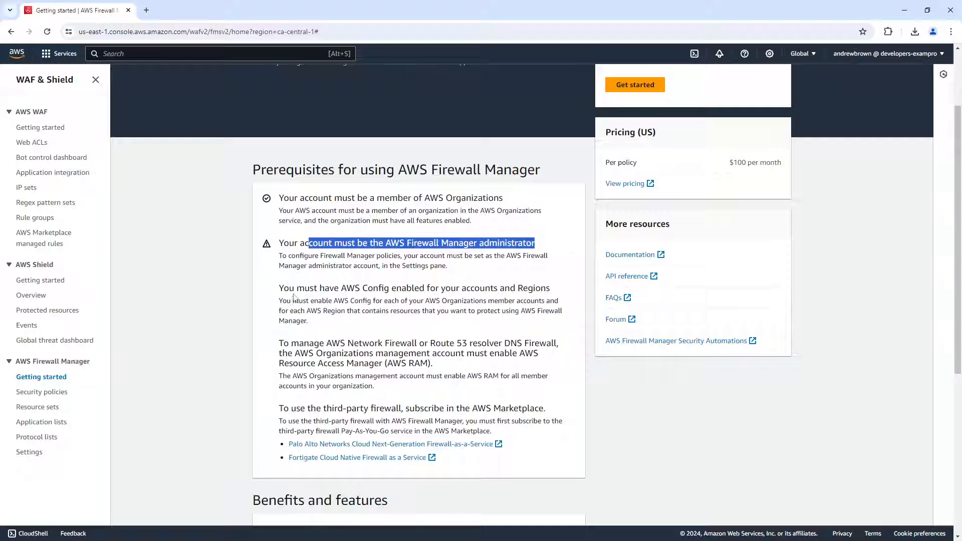
{"action": "left_click_drag", "start_coordinate": [294, 298], "coordinate": [567, 291]}
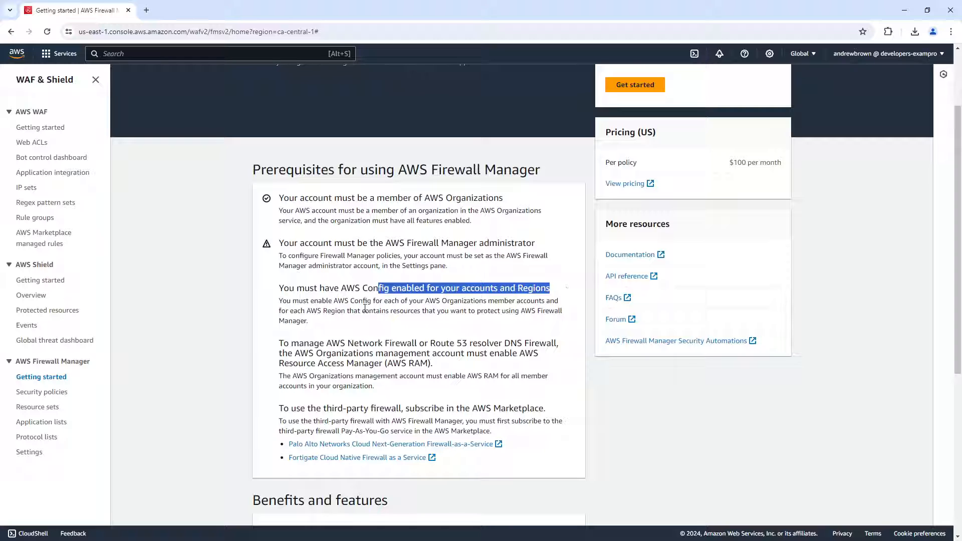
{"action": "scroll", "coordinate": [467, 281], "scroll_direction": "up", "scroll_amount": 2}
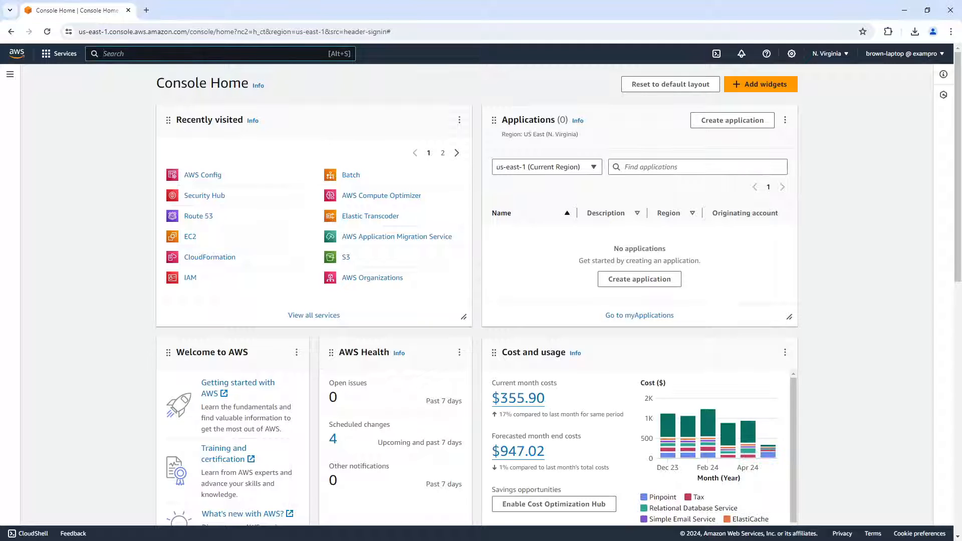
Search the console services for "firewall" and open AWS Firewall Manager
{"action": "left_click", "coordinate": [203, 54]}
{"action": "type", "text": "firewall"}
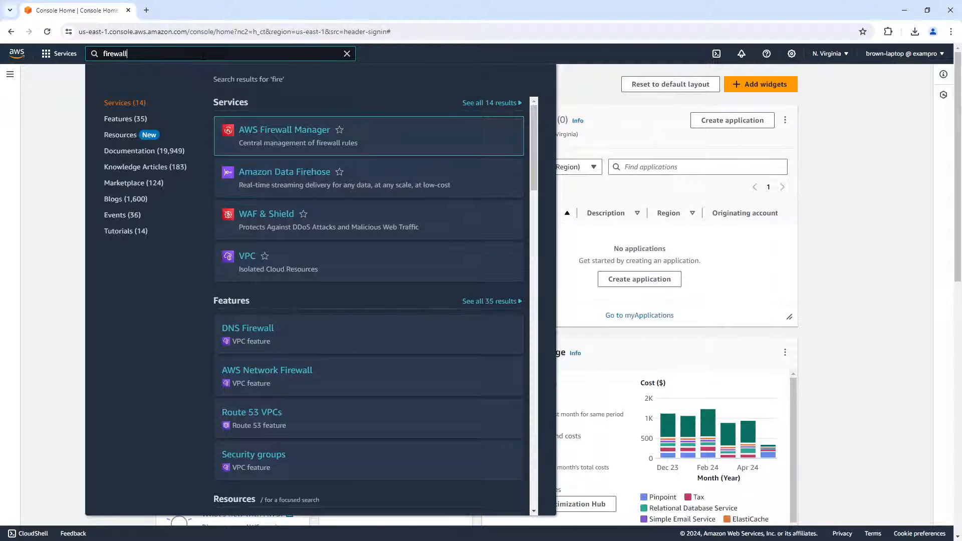
{"action": "left_click", "coordinate": [269, 130]}
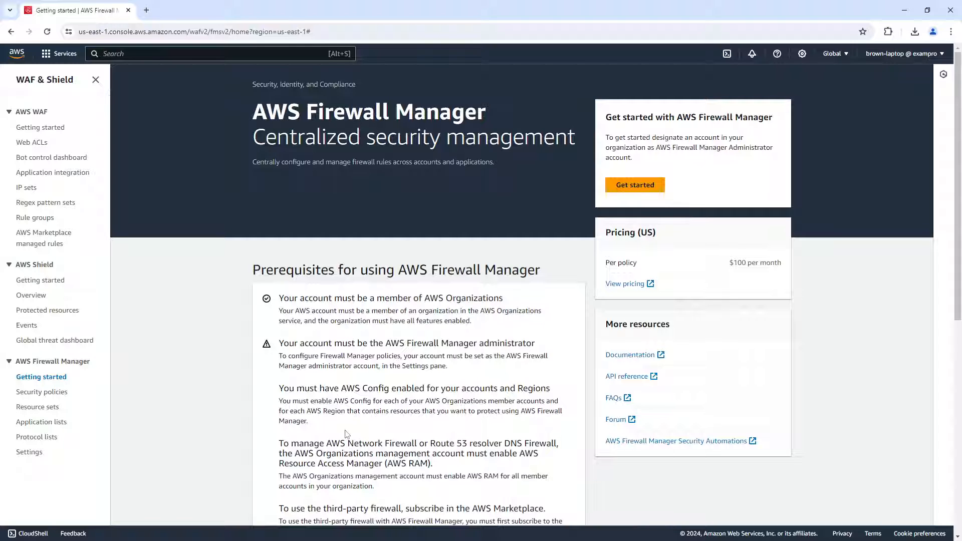
Check the prerequisites and per-policy pricing, and start the Firewall Manager administrator account setup
{"action": "scroll", "coordinate": [345, 425], "scroll_direction": "down", "scroll_amount": 1}
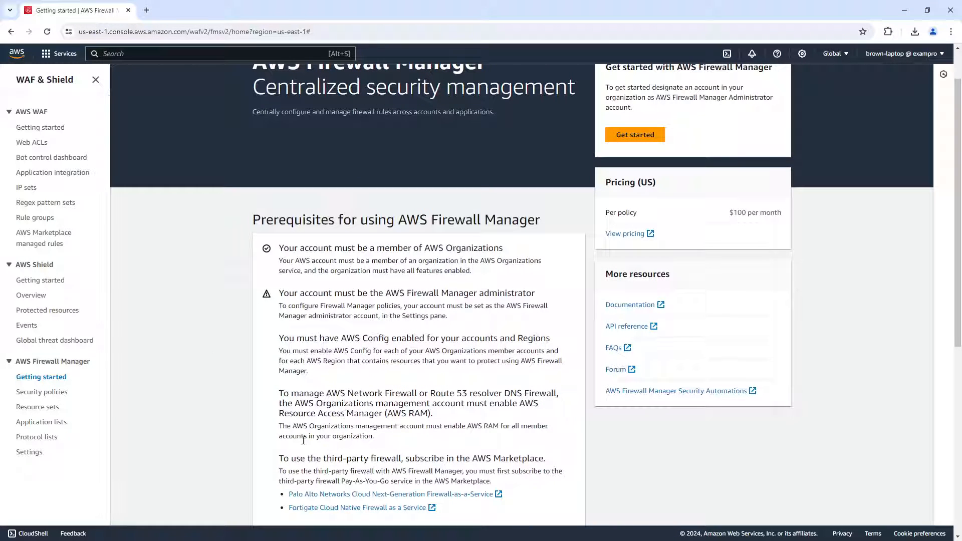
{"action": "left_click_drag", "start_coordinate": [730, 216], "coordinate": [838, 216]}
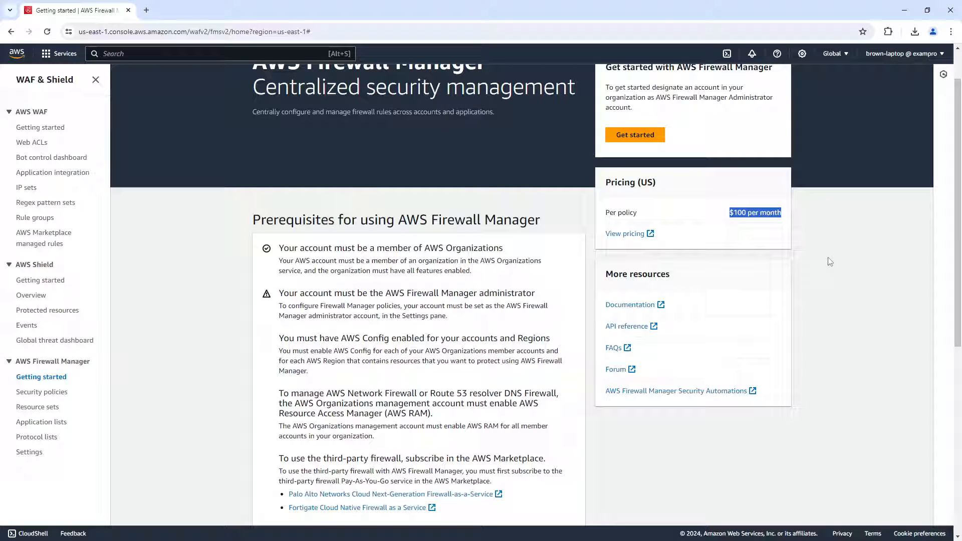
{"action": "left_click", "coordinate": [496, 327]}
{"action": "left_click", "coordinate": [644, 138]}
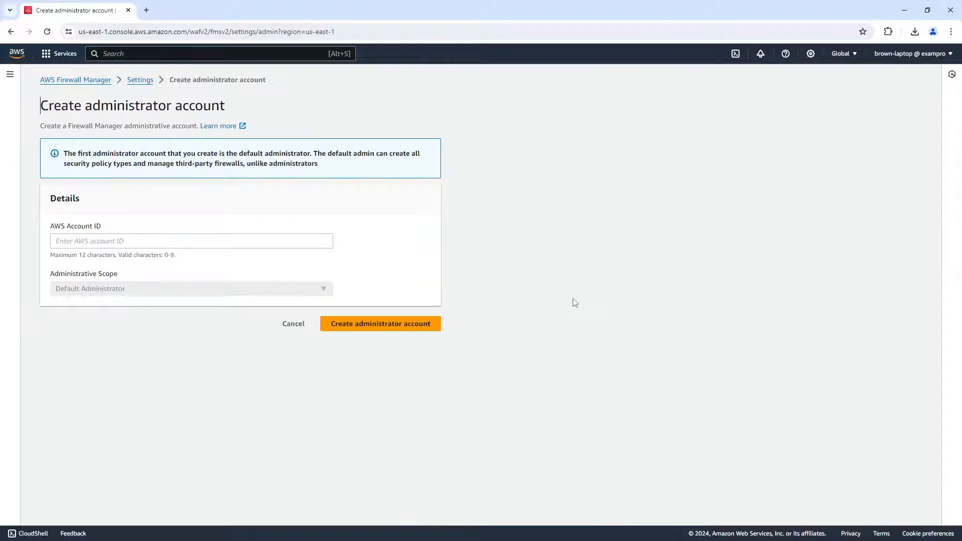
Create the default Firewall Manager administrator account using the signed-in account's ID copied from its account details
{"action": "left_click", "coordinate": [208, 244]}
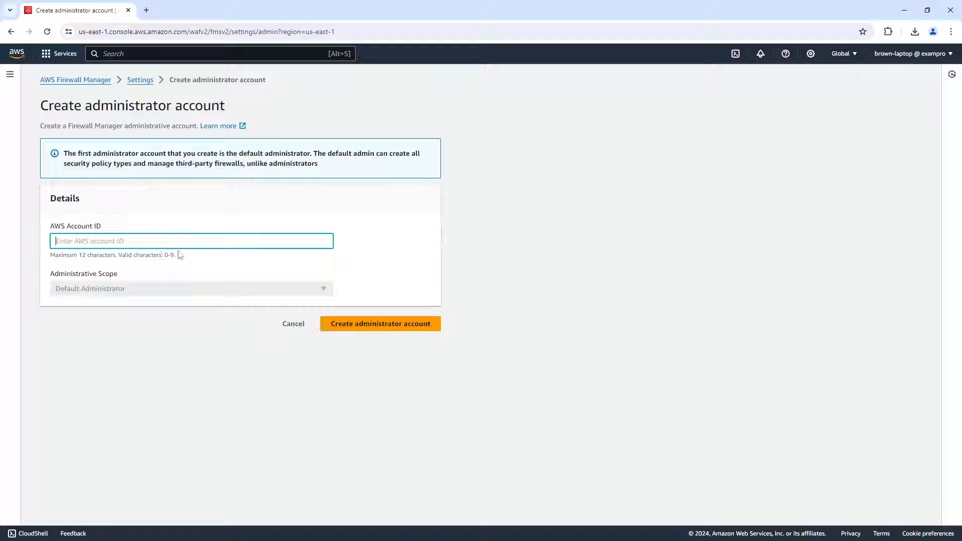
{"action": "left_click", "coordinate": [836, 56]}
{"action": "left_click", "coordinate": [835, 58]}
{"action": "left_click", "coordinate": [810, 55]}
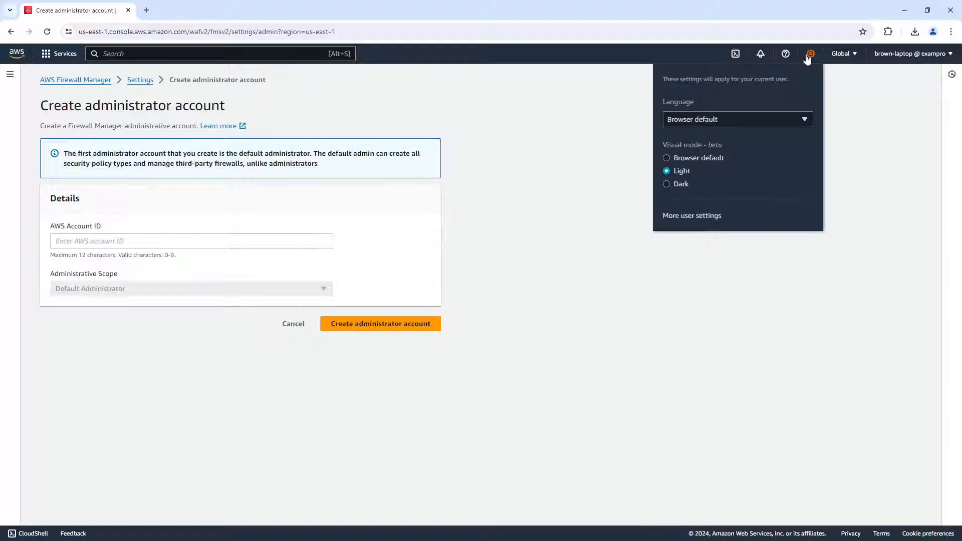
{"action": "left_click", "coordinate": [810, 55]}
{"action": "left_click", "coordinate": [903, 57]}
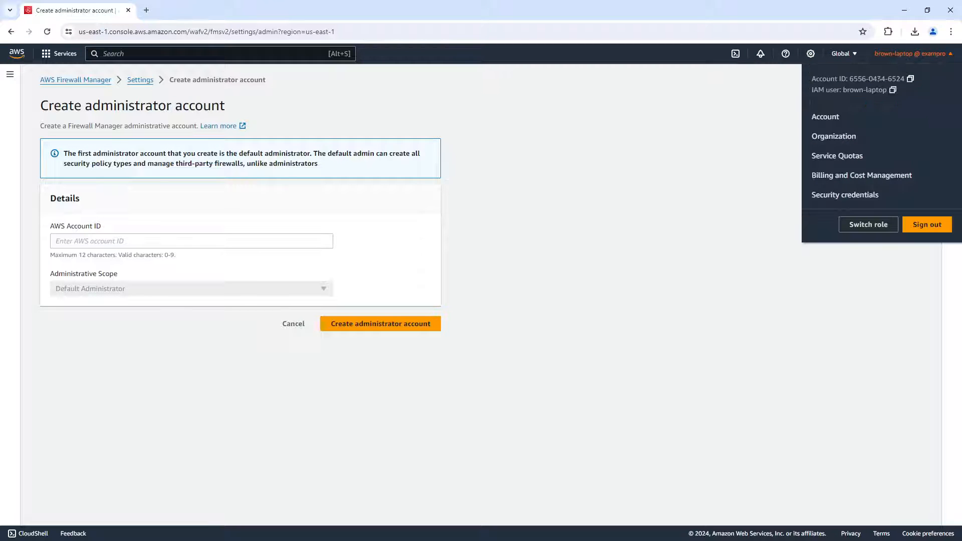
{"action": "left_click", "coordinate": [139, 242]}
{"action": "key", "text": "ctrl+v"}
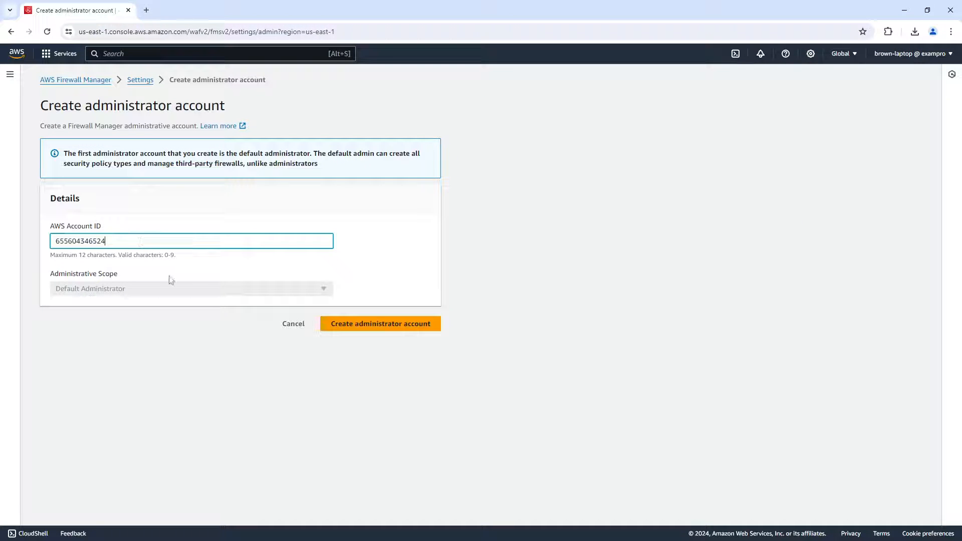
{"action": "left_click", "coordinate": [243, 292]}
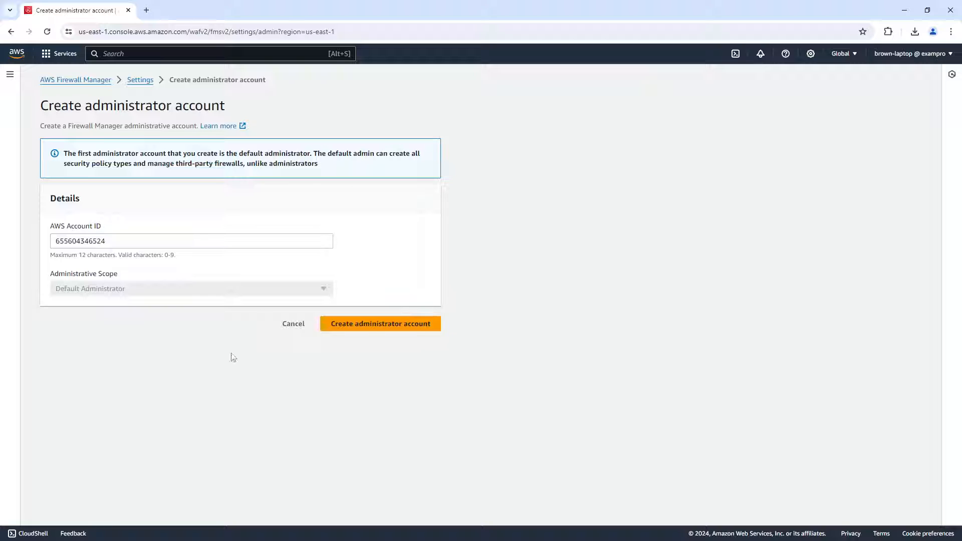
{"action": "left_click", "coordinate": [408, 323]}
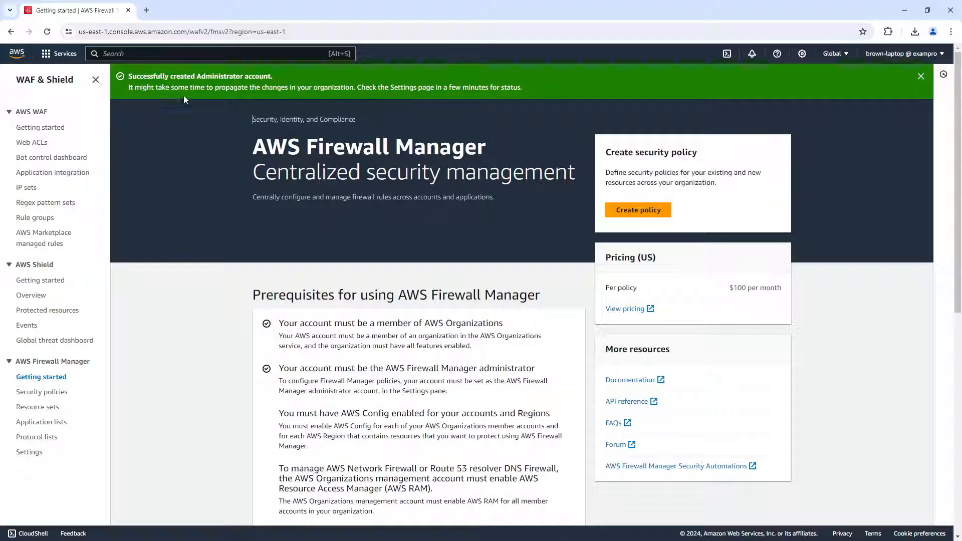
Open the Firewall Manager settings and review the administrator account, AWS Config and SNS topic sections
{"action": "left_click_drag", "start_coordinate": [369, 88], "coordinate": [601, 106]}
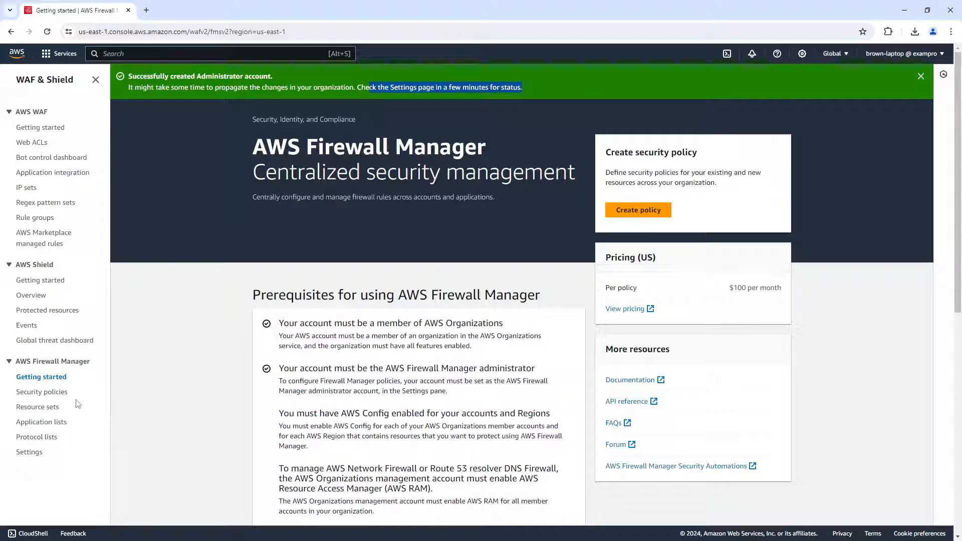
{"action": "left_click", "coordinate": [37, 454]}
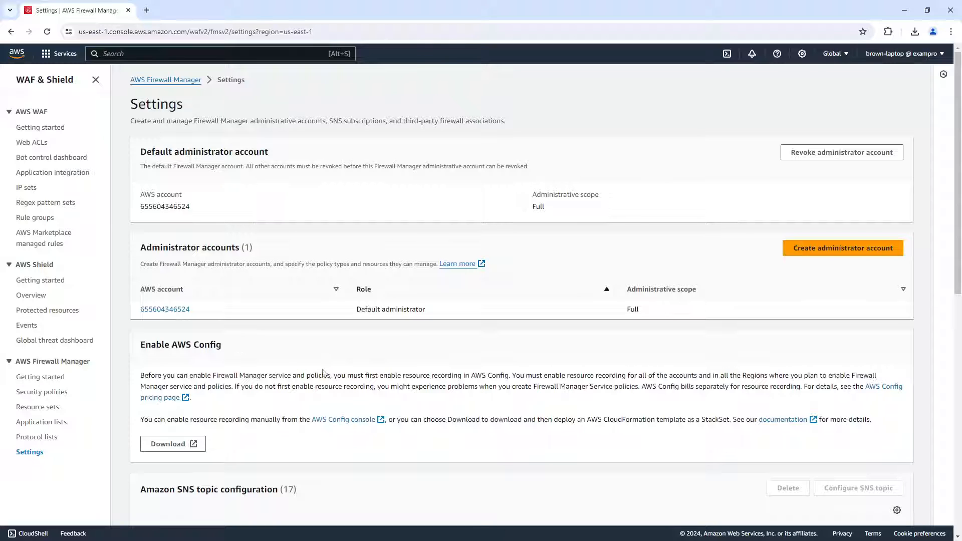
{"action": "scroll", "coordinate": [245, 209], "scroll_direction": "down", "scroll_amount": 2}
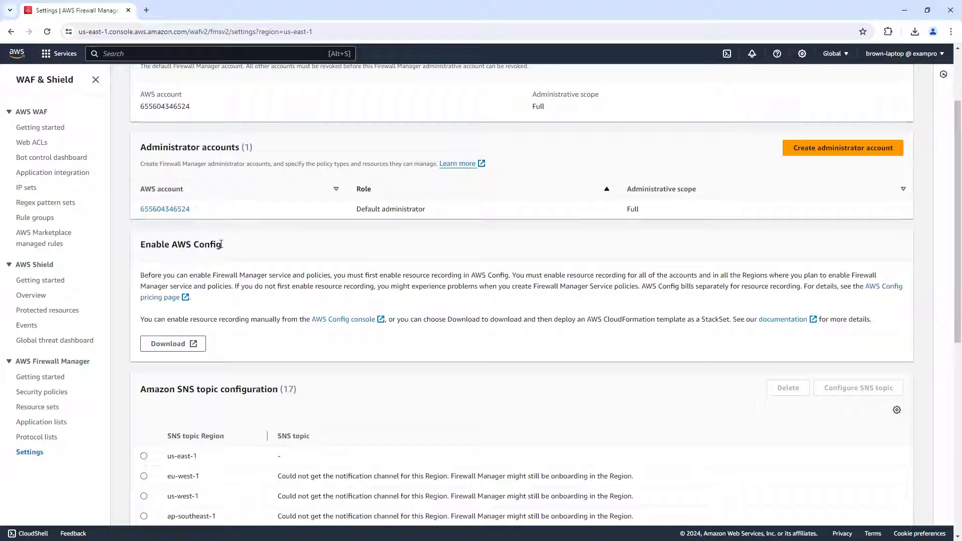
Open the console home in a new browser tab, search for "aws config" and open AWS Config
{"action": "right_click", "coordinate": [24, 52]}
{"action": "left_click", "coordinate": [49, 60]}
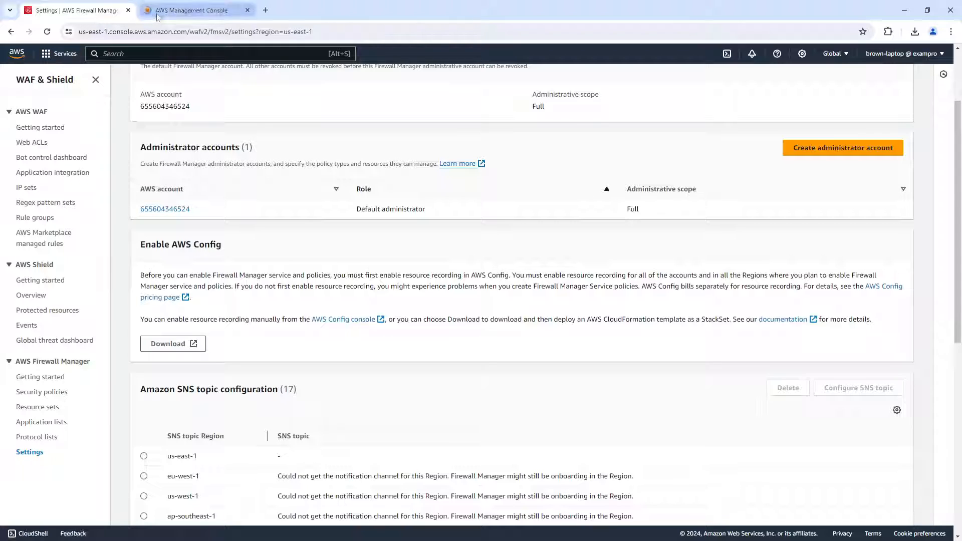
{"action": "left_click", "coordinate": [157, 16]}
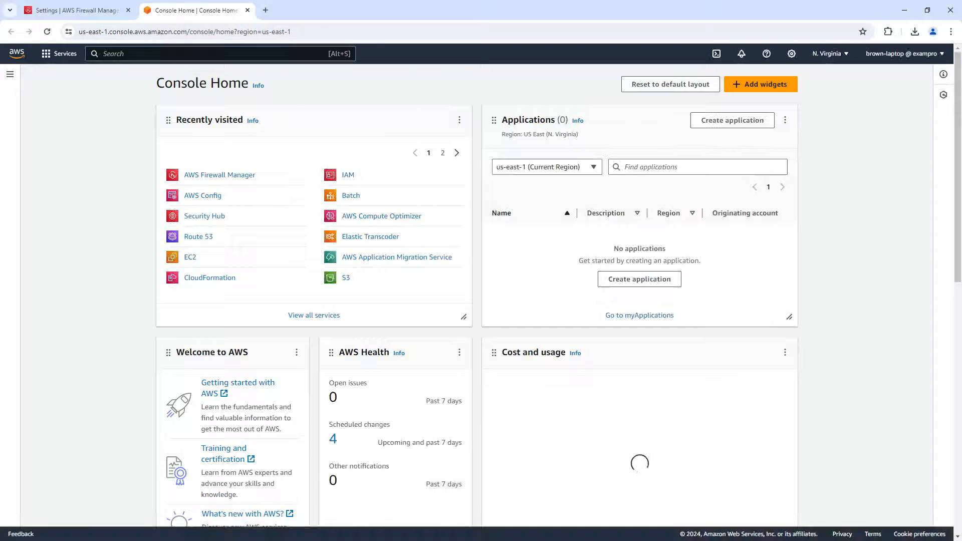
{"action": "left_click", "coordinate": [197, 53]}
{"action": "type", "text": "aws config"}
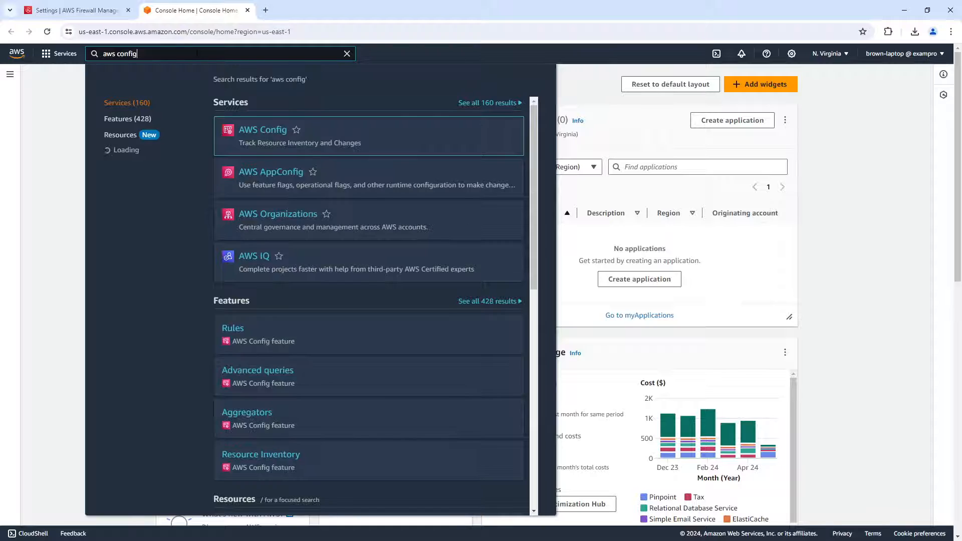
{"action": "key", "text": "Return"}
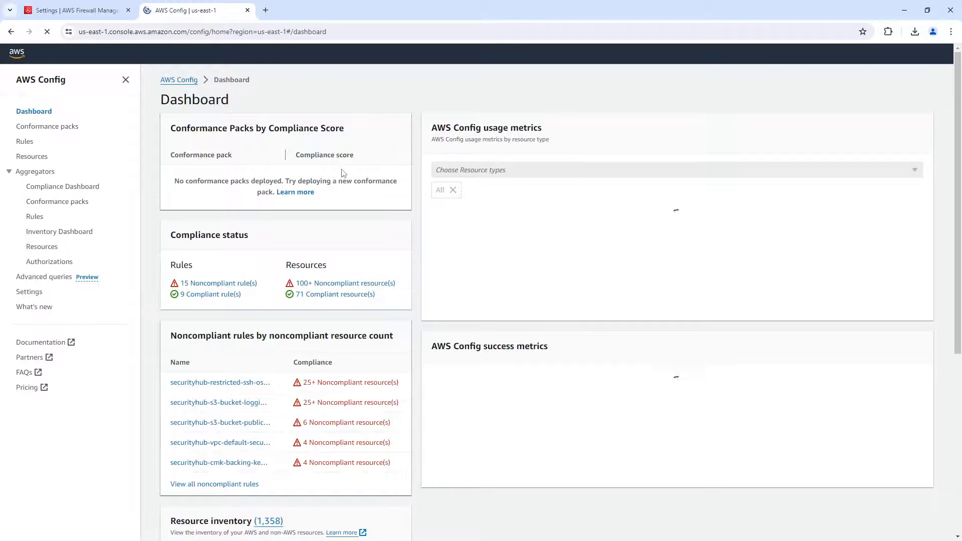
Check the AWS Config setup in the current Region, in Europe (Paris) and in US East (Ohio)
{"action": "scroll", "coordinate": [344, 173], "scroll_direction": "down", "scroll_amount": 3}
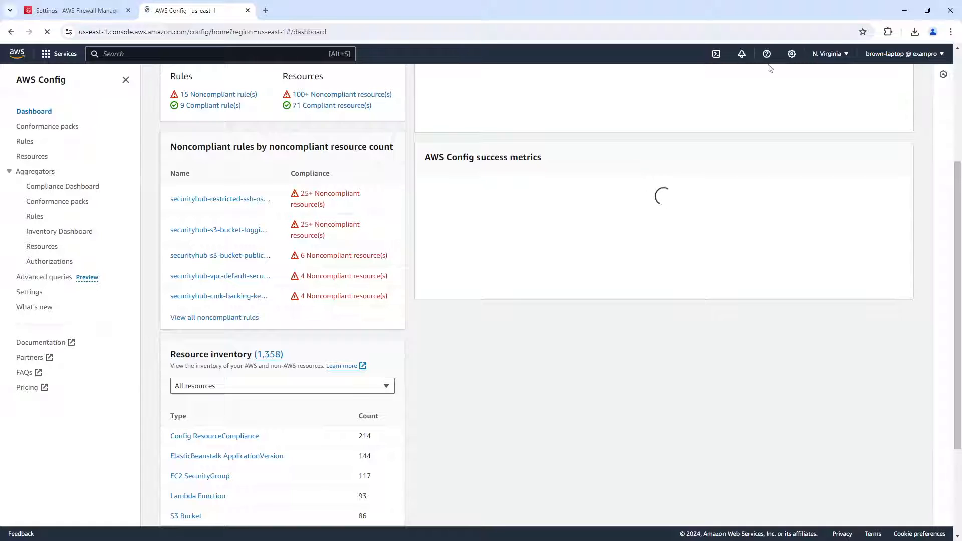
{"action": "scroll", "coordinate": [771, 68], "scroll_direction": "down", "scroll_amount": 3}
{"action": "left_click", "coordinate": [828, 54]}
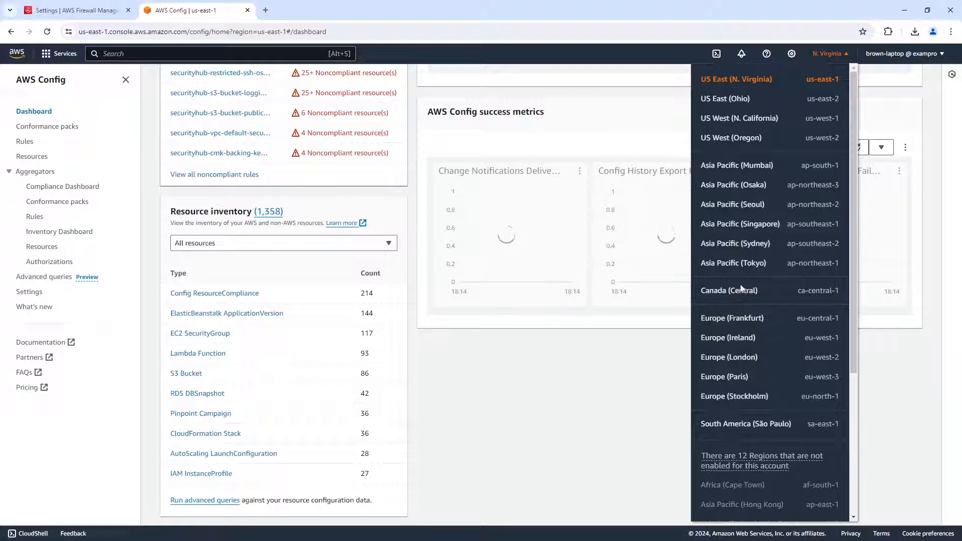
{"action": "left_click", "coordinate": [724, 377]}
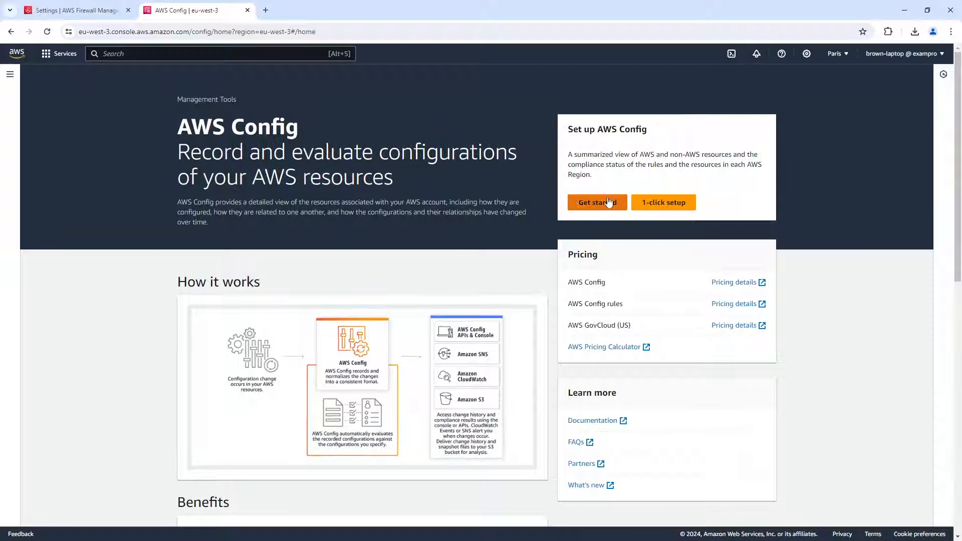
{"action": "left_click", "coordinate": [836, 54]}
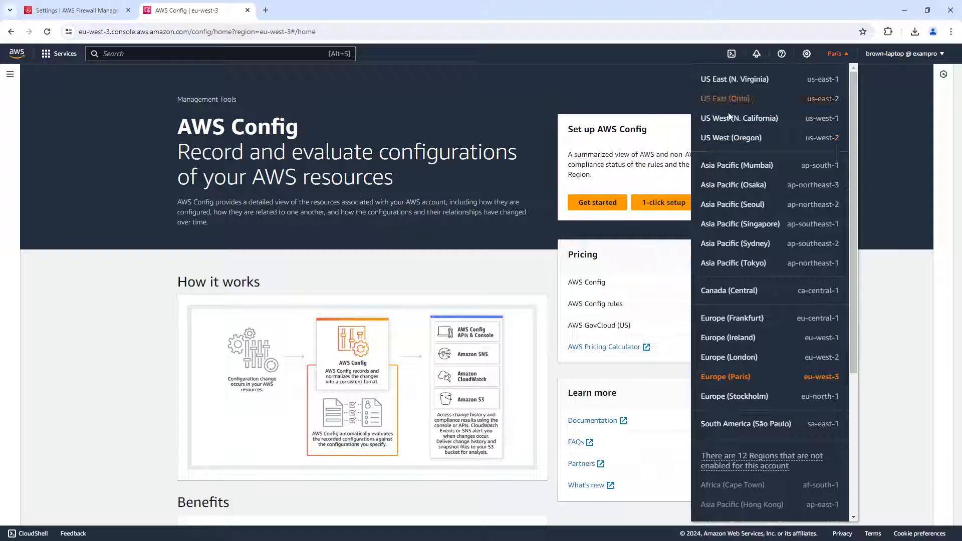
{"action": "left_click", "coordinate": [726, 99]}
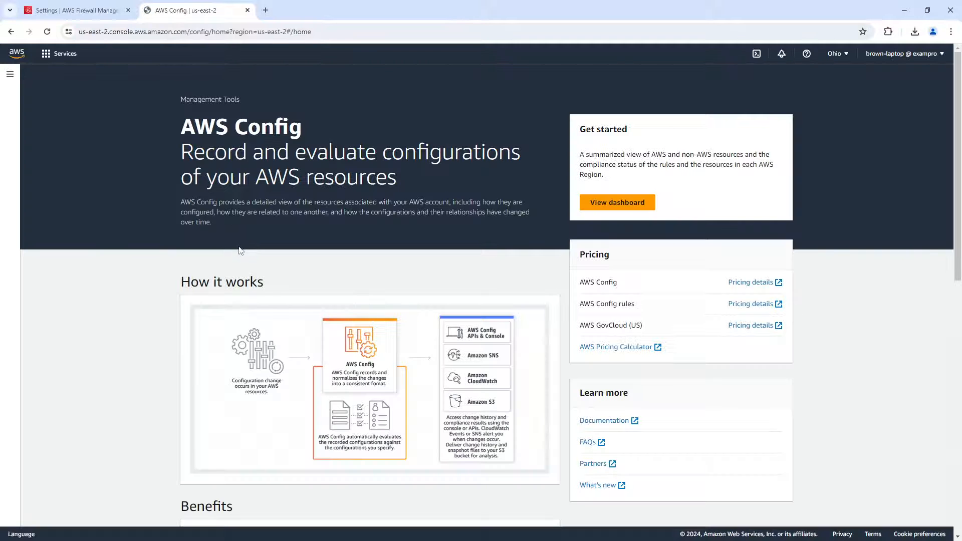
{"action": "left_click", "coordinate": [10, 74]}
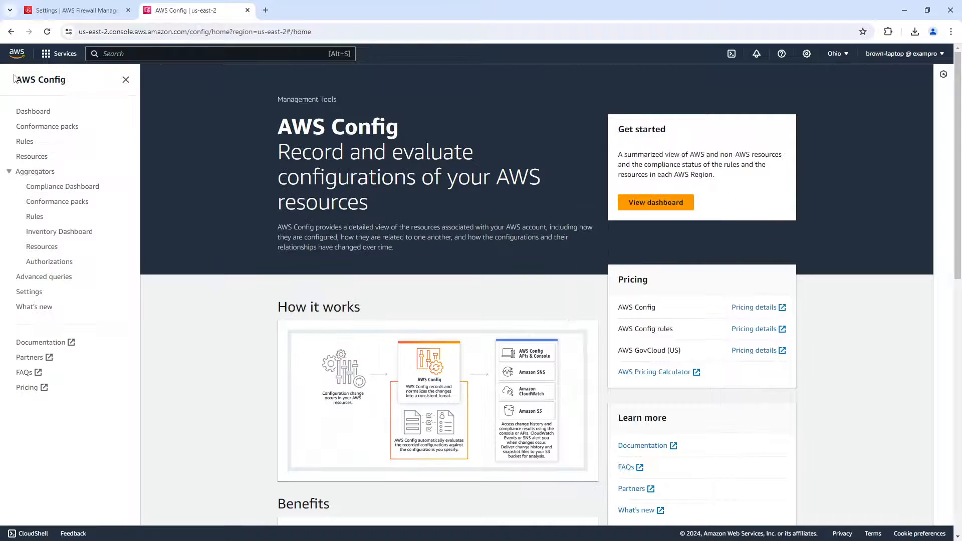
Return to the Firewall Manager tab and start creating a security policy from its getting started page
{"action": "left_click", "coordinate": [107, 12]}
{"action": "scroll", "coordinate": [255, 267], "scroll_direction": "up", "scroll_amount": 2}
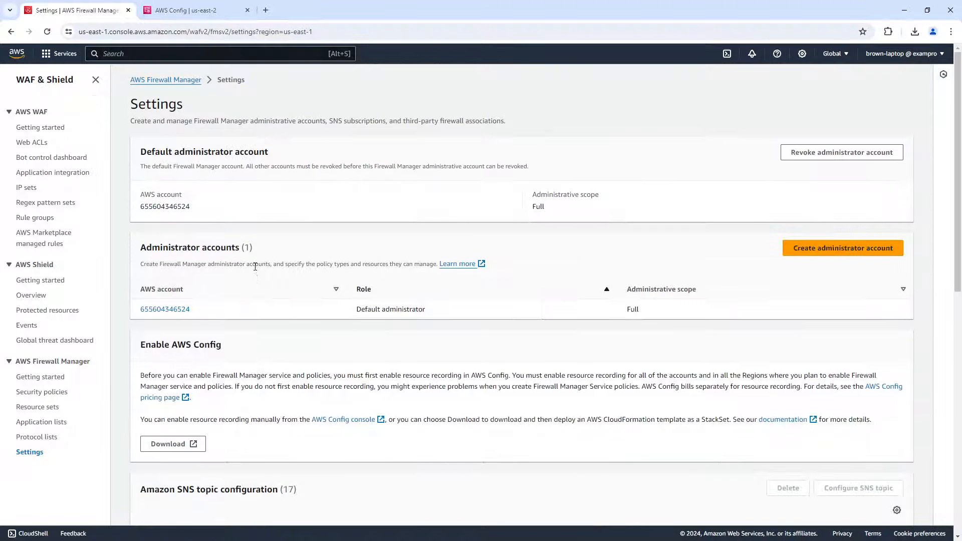
{"action": "left_click", "coordinate": [46, 378]}
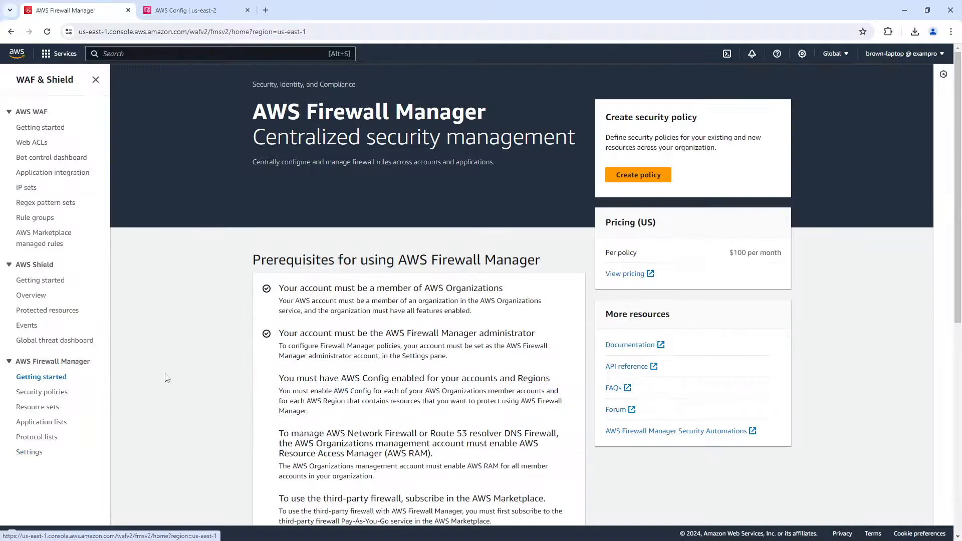
{"action": "left_click", "coordinate": [652, 175]}
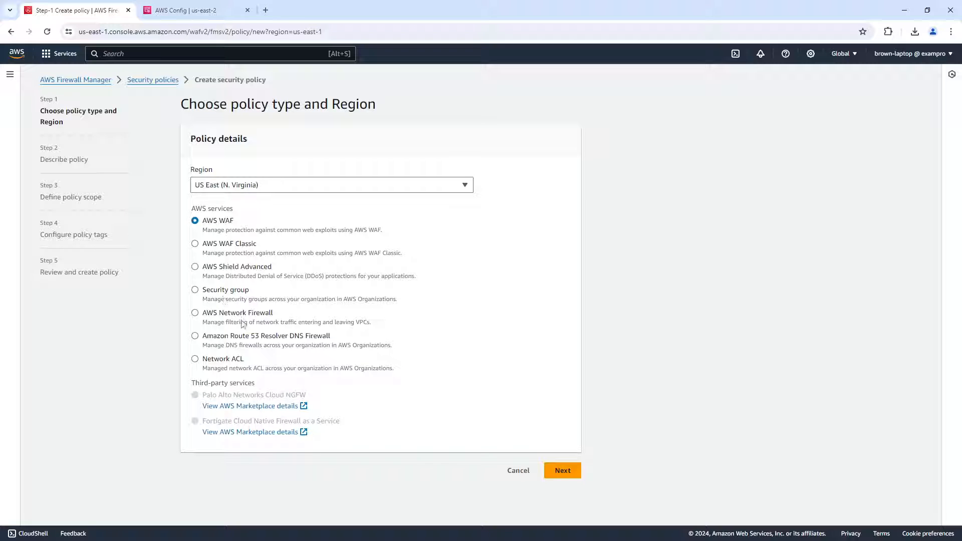
Choose Security group as the policy's AWS service, keep the Common security groups type, and continue to the policy description
{"action": "left_click", "coordinate": [195, 290]}
{"action": "scroll", "coordinate": [149, 329], "scroll_direction": "down", "scroll_amount": 2}
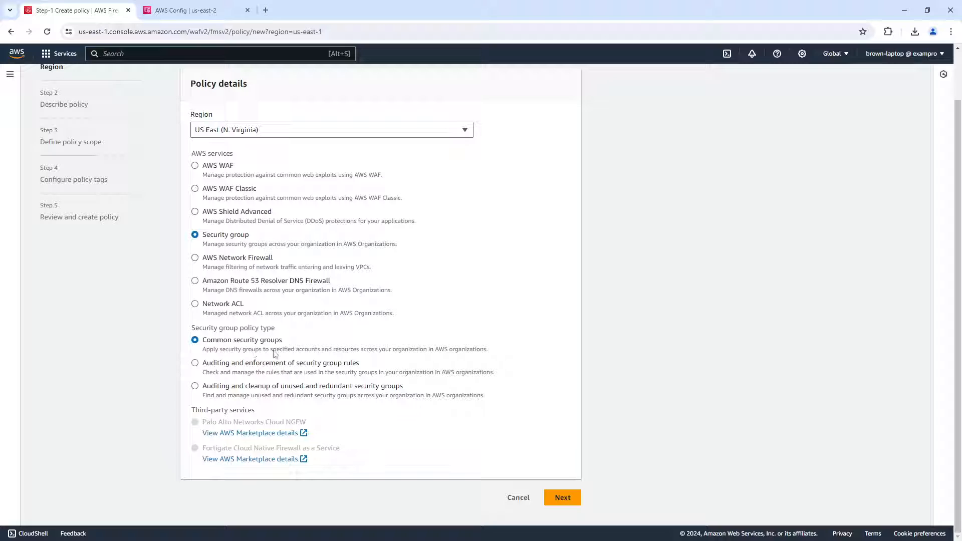
{"action": "left_click", "coordinate": [561, 497]}
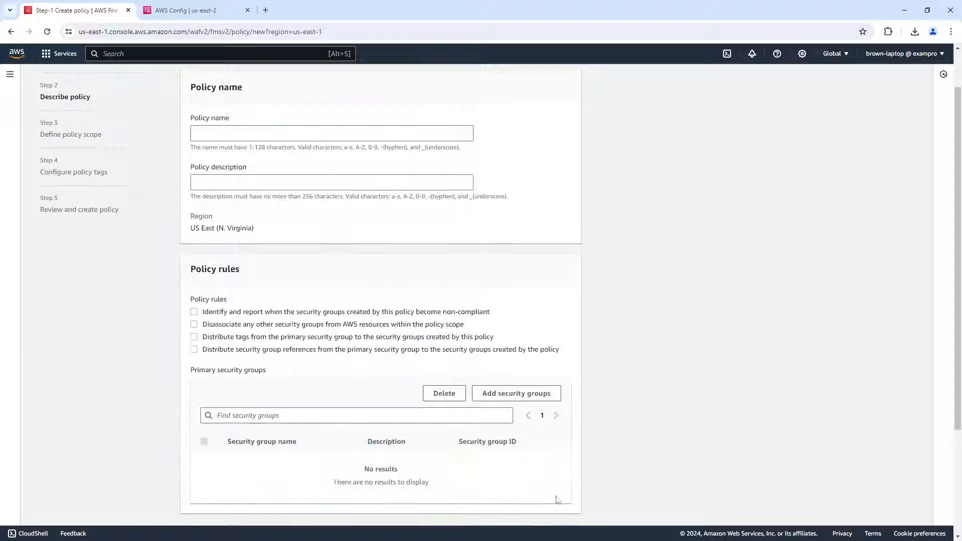
Name the security group policy MyPolicyExpensive
{"action": "scroll", "coordinate": [200, 215], "scroll_direction": "up", "scroll_amount": 2}
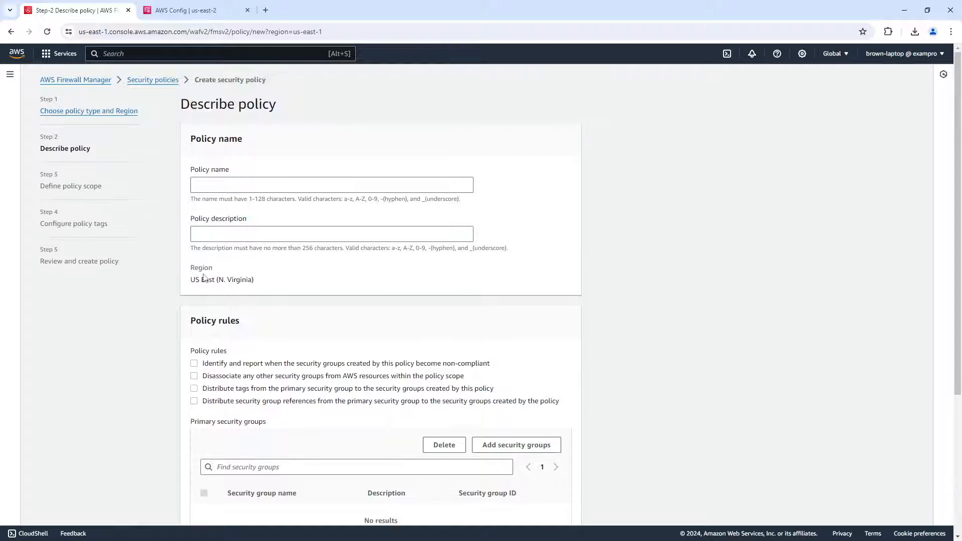
{"action": "left_click", "coordinate": [227, 187]}
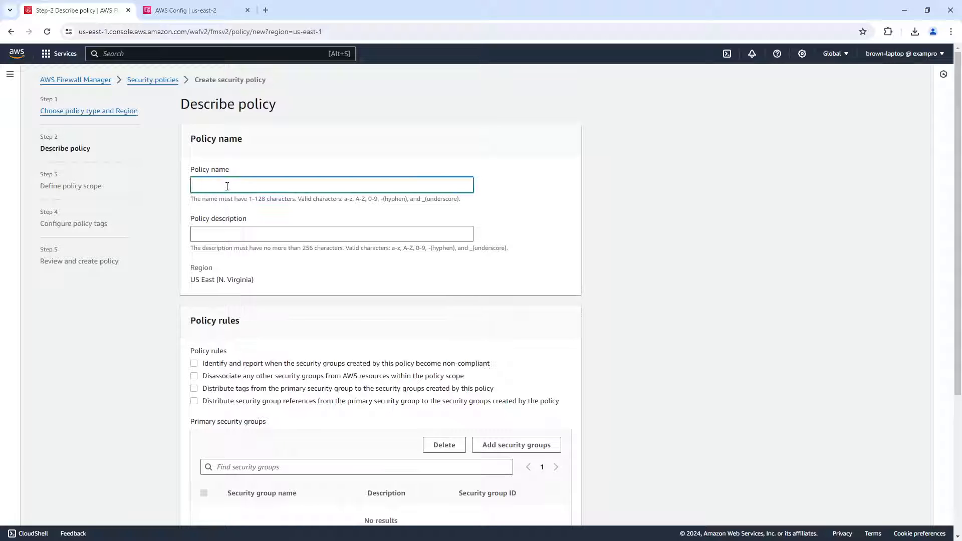
{"action": "type", "text": "MyPolicyExpensive"}
Enable all four policy rules: report non-compliance, disassociate other security groups, distribute tags, and distribute security group references
{"action": "scroll", "coordinate": [227, 187], "scroll_direction": "down", "scroll_amount": 3}
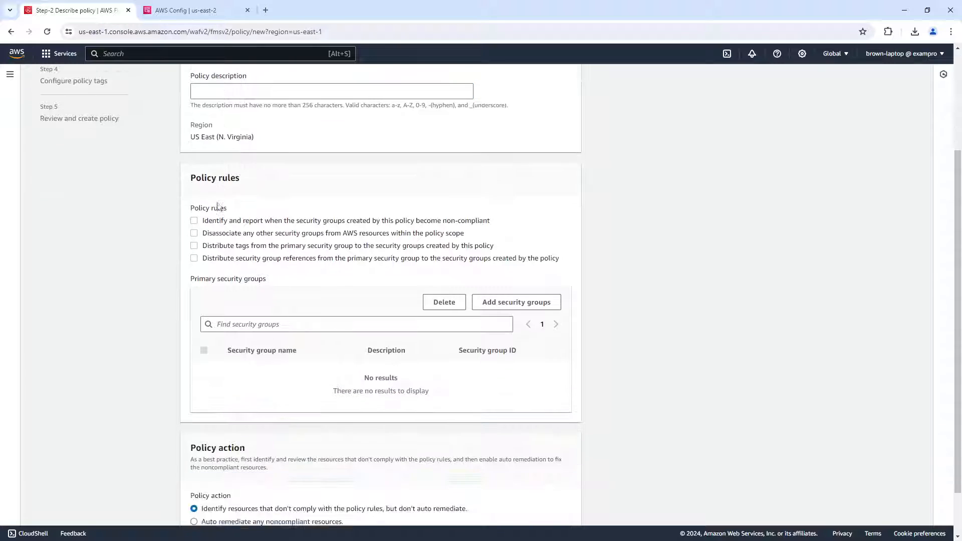
{"action": "left_click", "coordinate": [194, 214]}
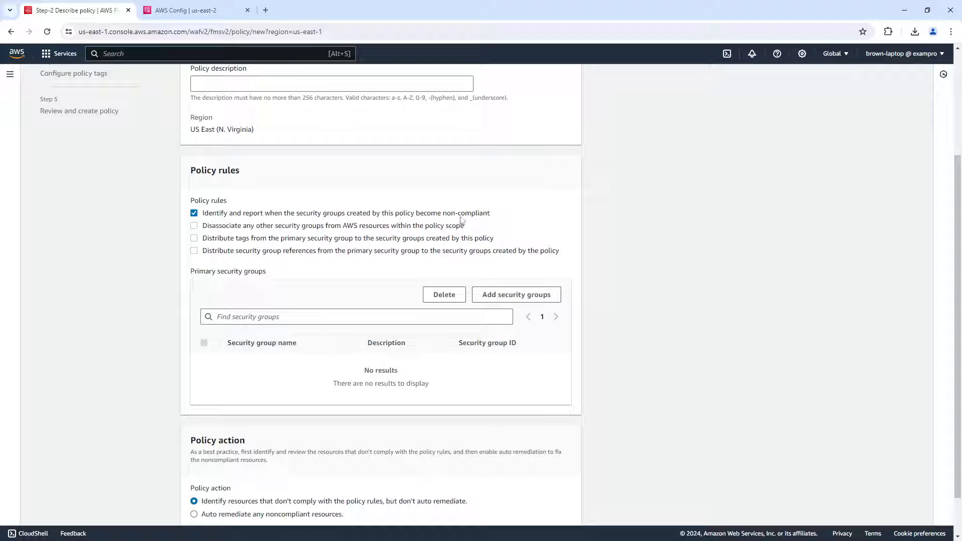
{"action": "left_click", "coordinate": [194, 225]}
{"action": "left_click", "coordinate": [195, 238]}
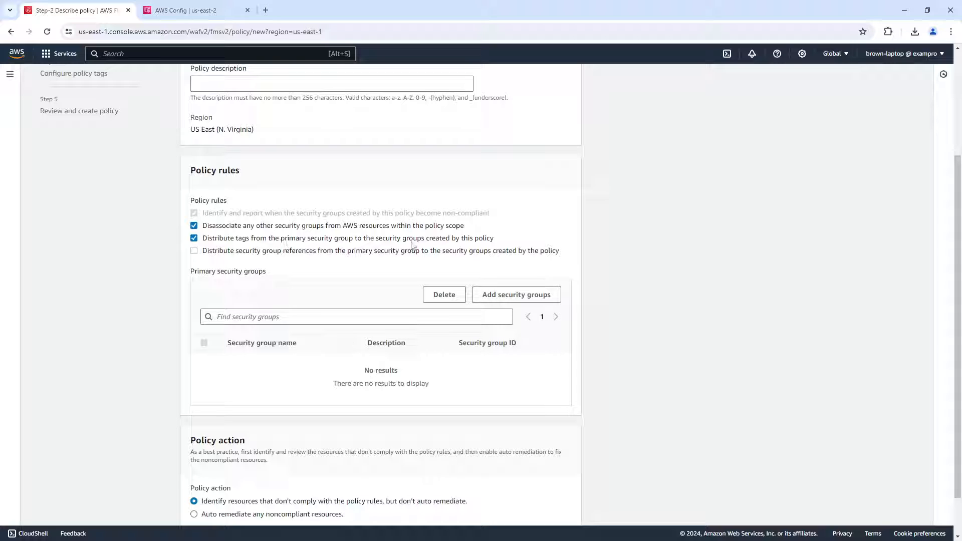
{"action": "left_click", "coordinate": [194, 251]}
{"action": "scroll", "coordinate": [189, 277], "scroll_direction": "down", "scroll_amount": 1}
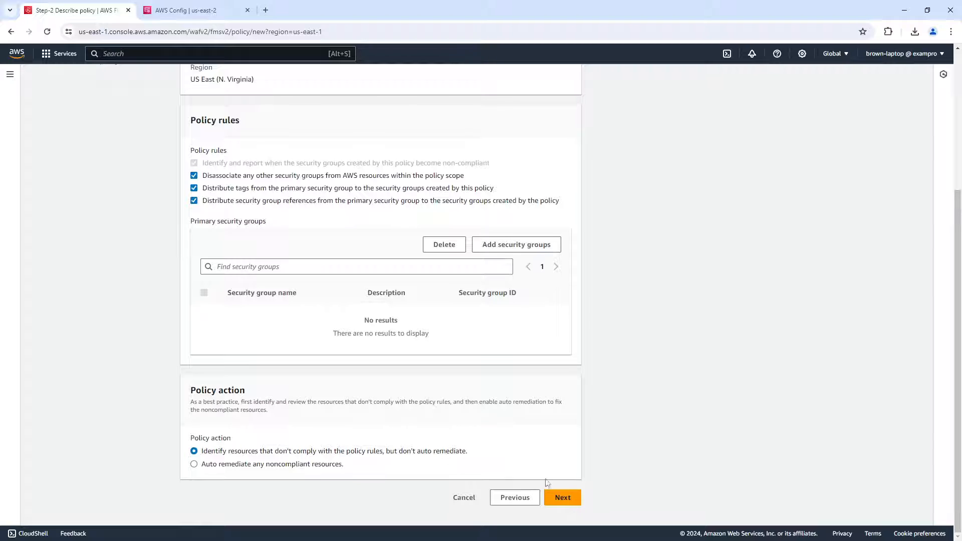
Add every security group on the first page of the selection list as primary security groups and continue to the policy scope
{"action": "left_click", "coordinate": [563, 498]}
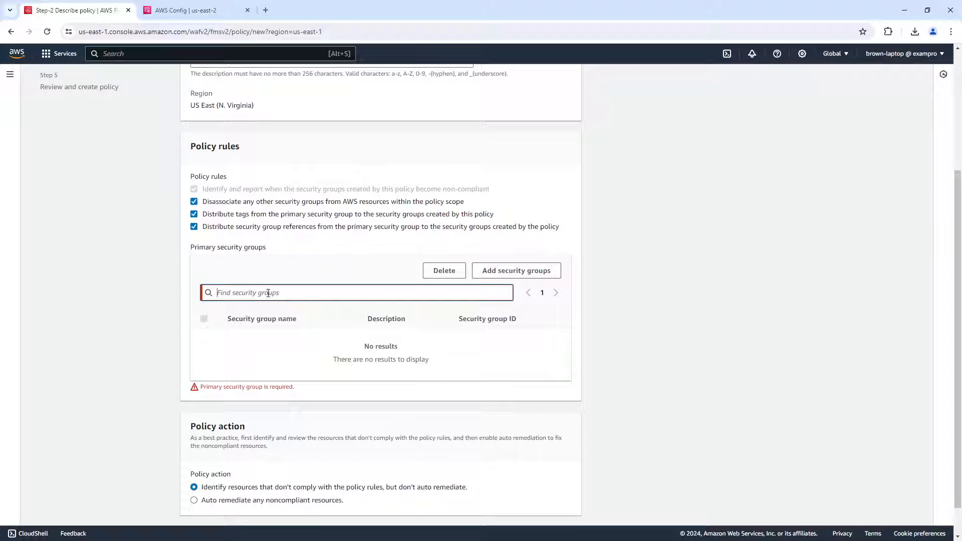
{"action": "left_click", "coordinate": [497, 275]}
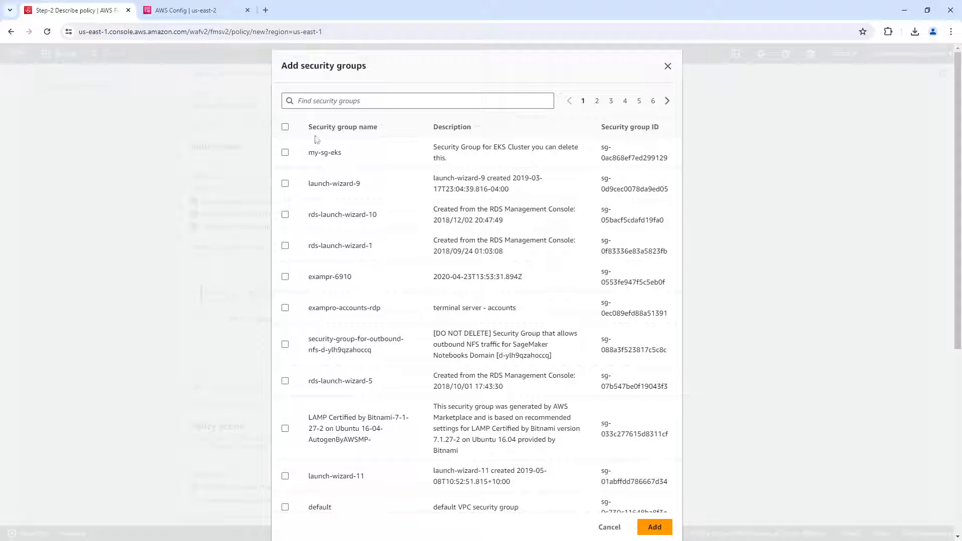
{"action": "left_click", "coordinate": [286, 127]}
{"action": "left_click", "coordinate": [655, 527]}
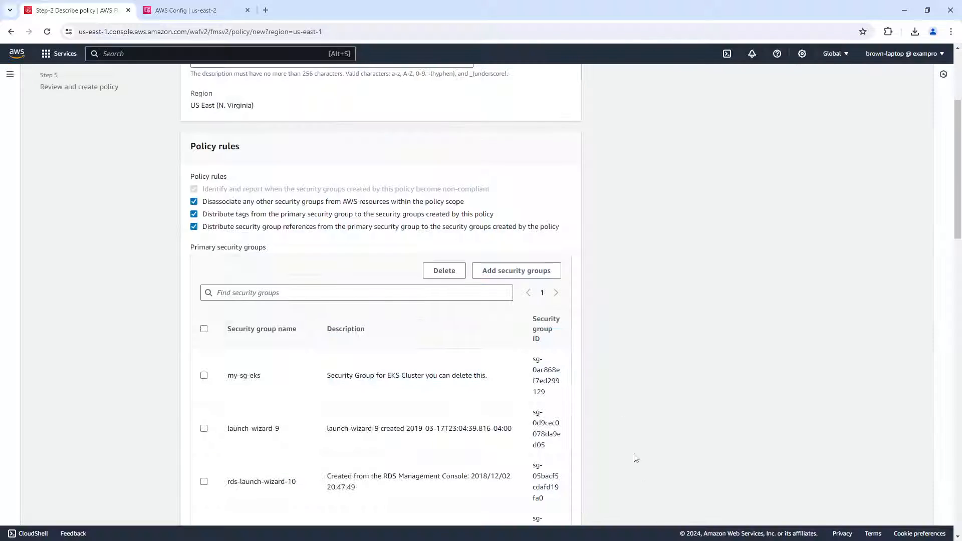
{"action": "scroll", "coordinate": [616, 415], "scroll_direction": "down", "scroll_amount": 5}
{"action": "scroll", "coordinate": [616, 415], "scroll_direction": "down", "scroll_amount": 10}
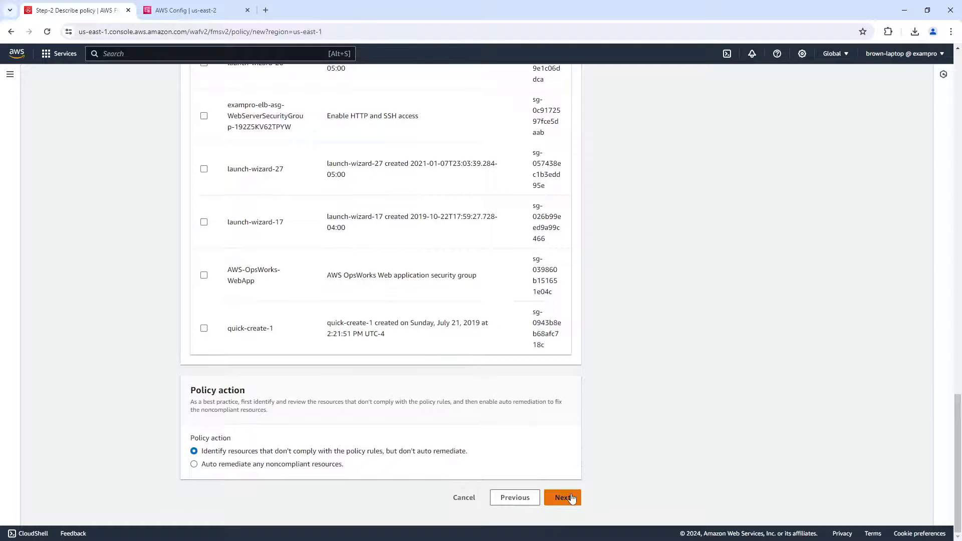
{"action": "left_click", "coordinate": [573, 497]}
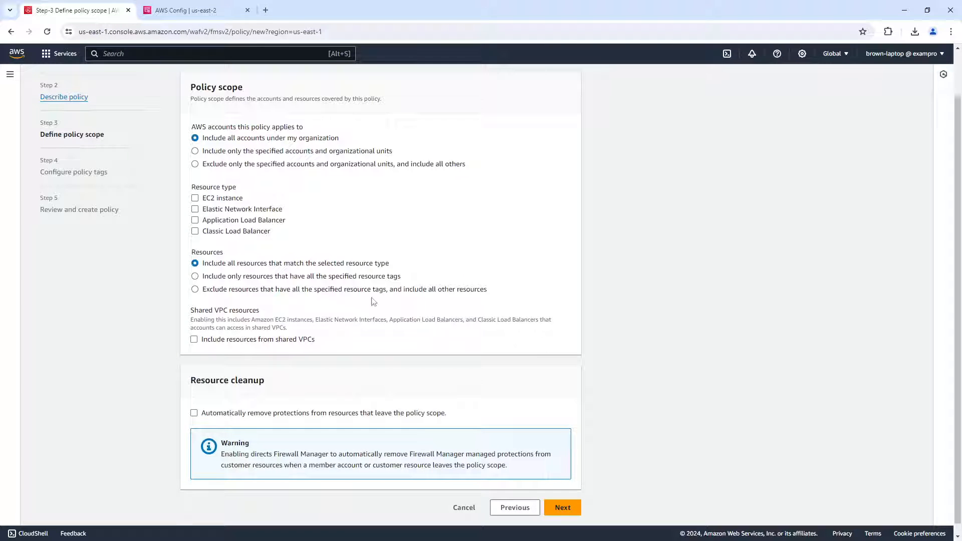
Set the scope's resource type to EC2 instance, keep all organization accounts included, and continue to the policy tags
{"action": "scroll", "coordinate": [373, 303], "scroll_direction": "up", "scroll_amount": 1}
{"action": "scroll", "coordinate": [373, 302], "scroll_direction": "down", "scroll_amount": 1}
{"action": "scroll", "coordinate": [372, 302], "scroll_direction": "up", "scroll_amount": 1}
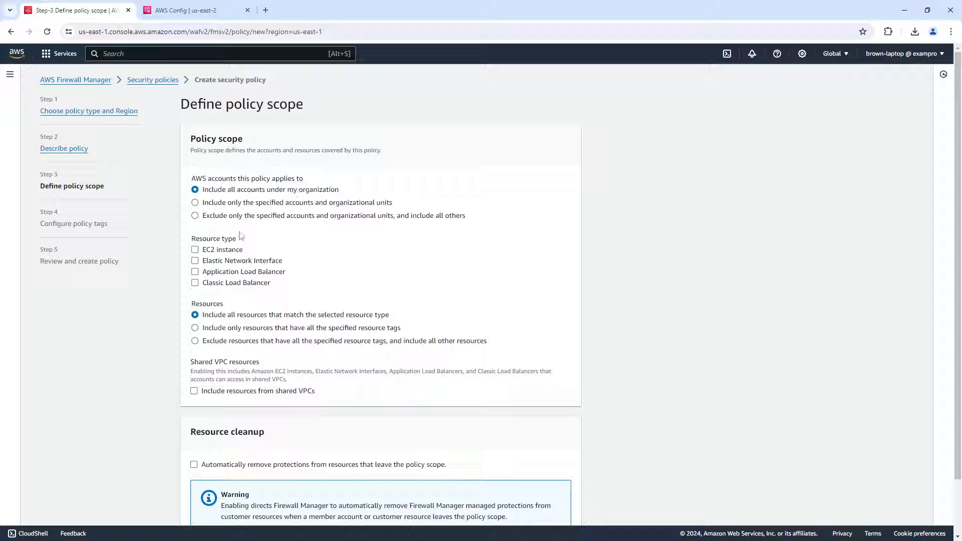
{"action": "scroll", "coordinate": [190, 325], "scroll_direction": "down", "scroll_amount": 1}
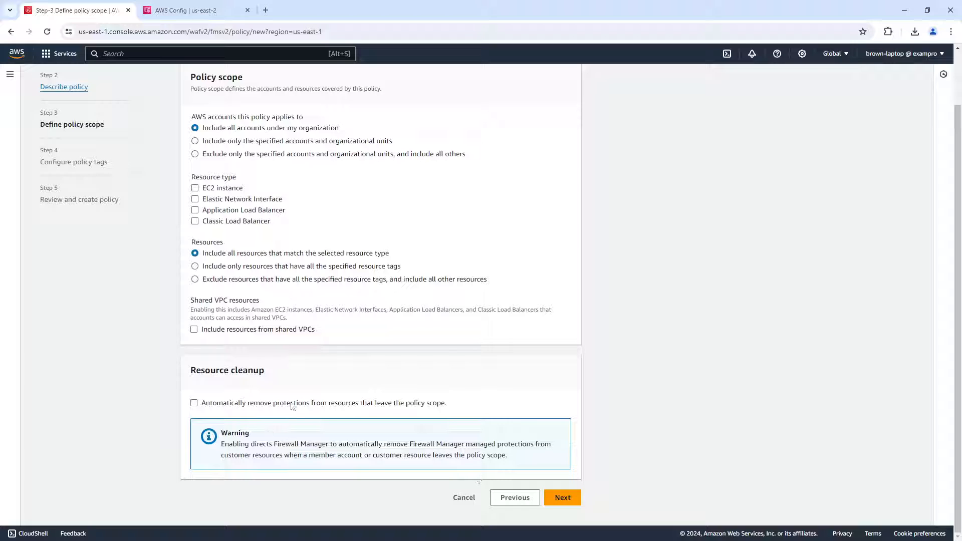
{"action": "left_click", "coordinate": [562, 498]}
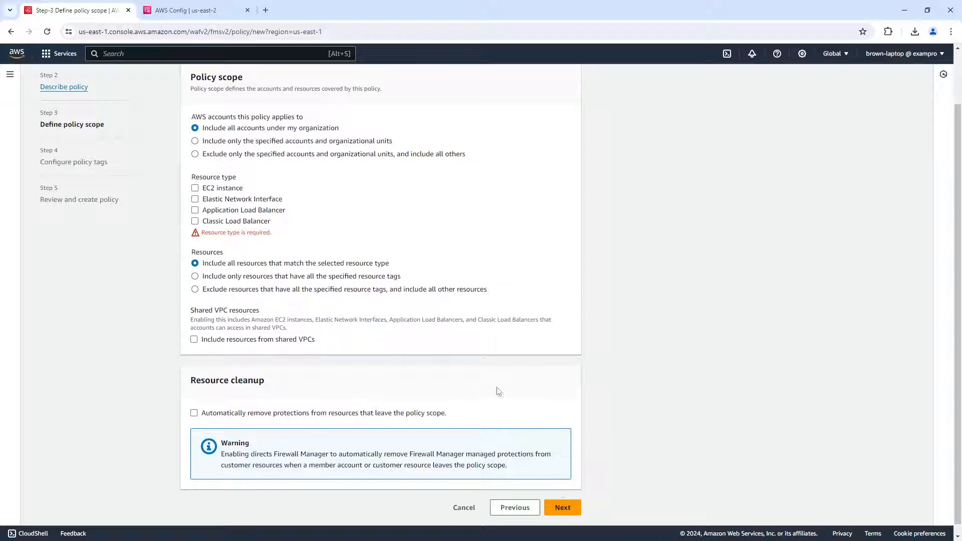
{"action": "left_click", "coordinate": [195, 188]}
{"action": "scroll", "coordinate": [457, 435], "scroll_direction": "down", "scroll_amount": 3}
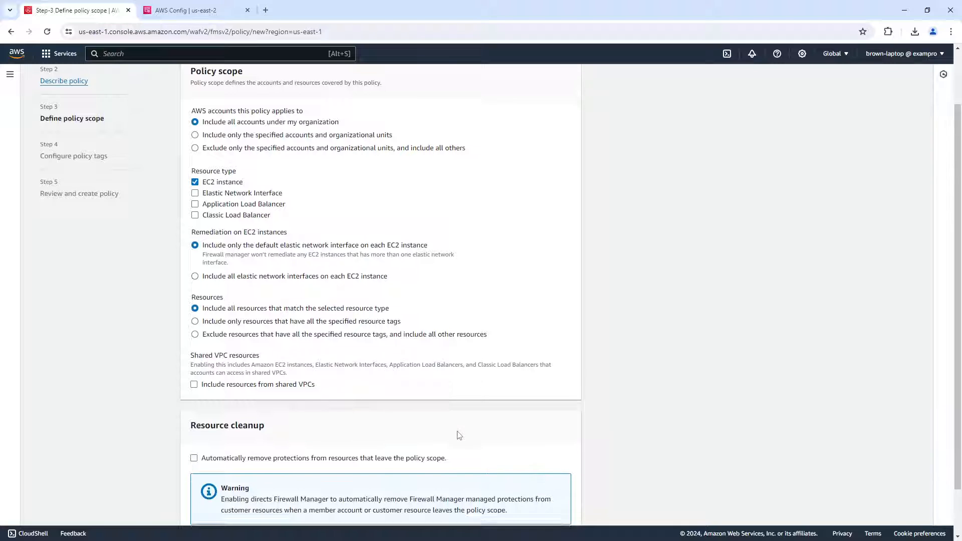
{"action": "left_click", "coordinate": [559, 497]}
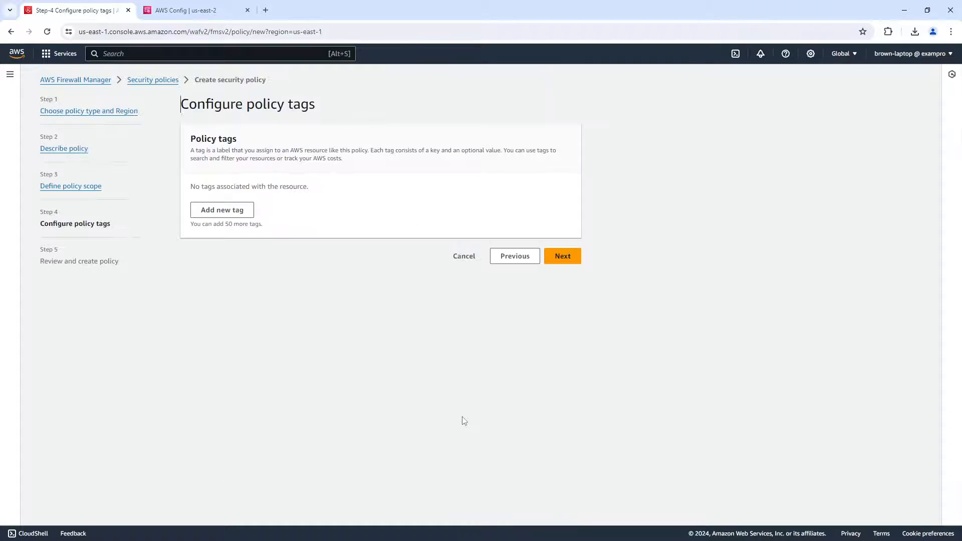
Continue without tags and review the policy's type, rules and primary security groups in the summary
{"action": "left_click", "coordinate": [551, 258]}
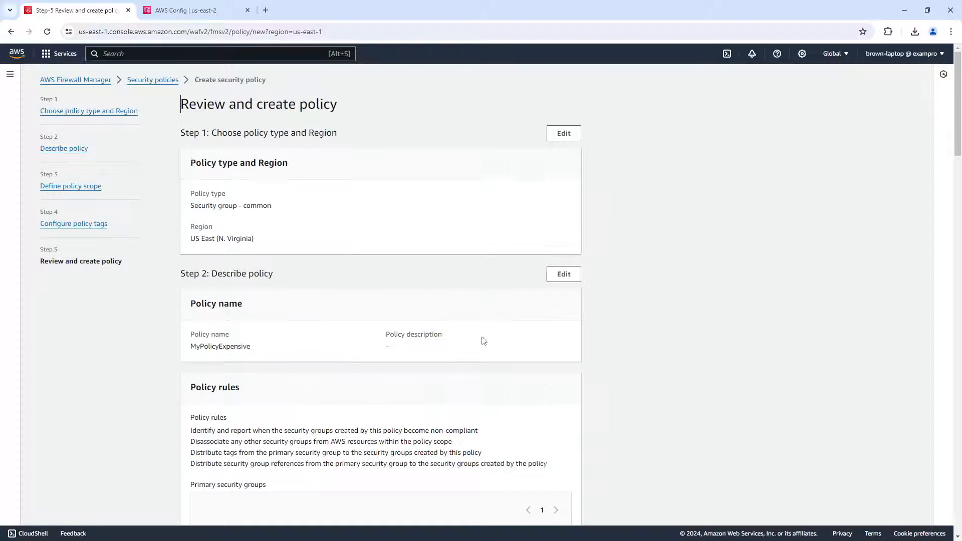
{"action": "scroll", "coordinate": [449, 366], "scroll_direction": "down", "scroll_amount": 8}
{"action": "scroll", "coordinate": [449, 366], "scroll_direction": "up", "scroll_amount": 4}
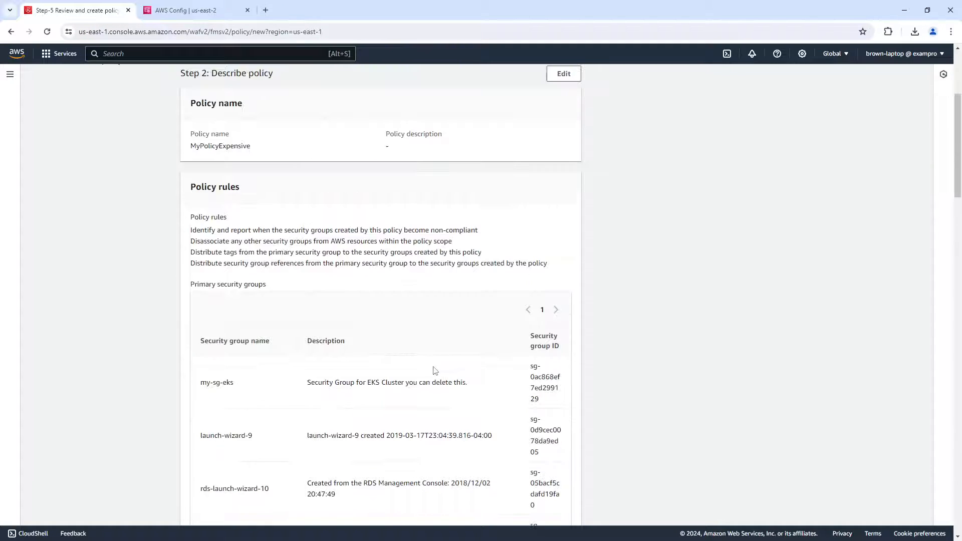
{"action": "left_click_drag", "start_coordinate": [208, 226], "coordinate": [295, 279]}
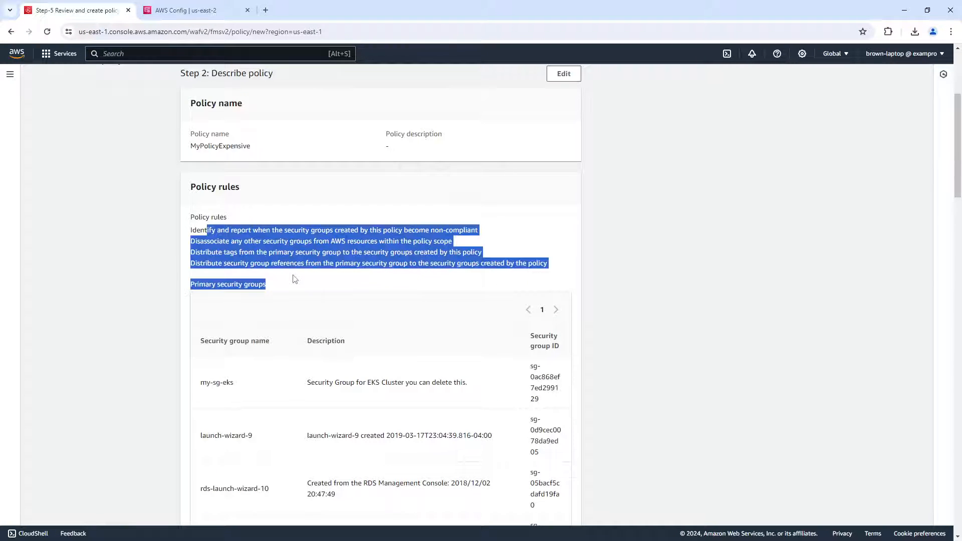
{"action": "left_click", "coordinate": [142, 252]}
{"action": "left_click_drag", "start_coordinate": [207, 230], "coordinate": [241, 253]}
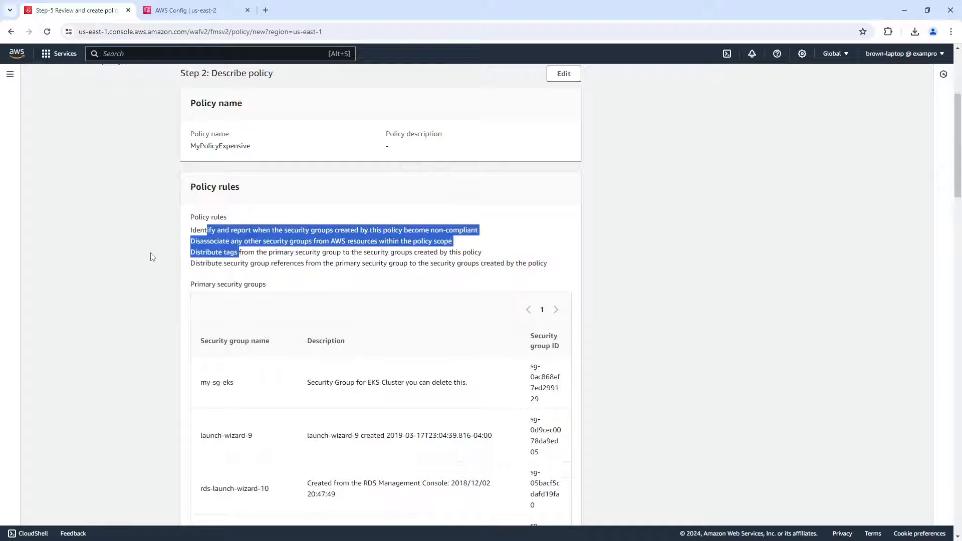
{"action": "scroll", "coordinate": [174, 209], "scroll_direction": "down", "scroll_amount": 20}
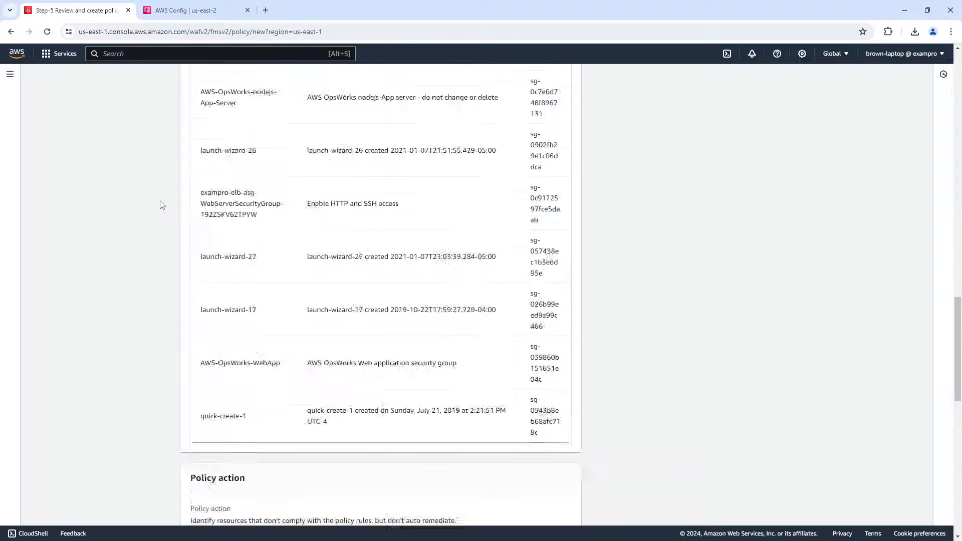
{"action": "scroll", "coordinate": [163, 208], "scroll_direction": "up", "scroll_amount": 20}
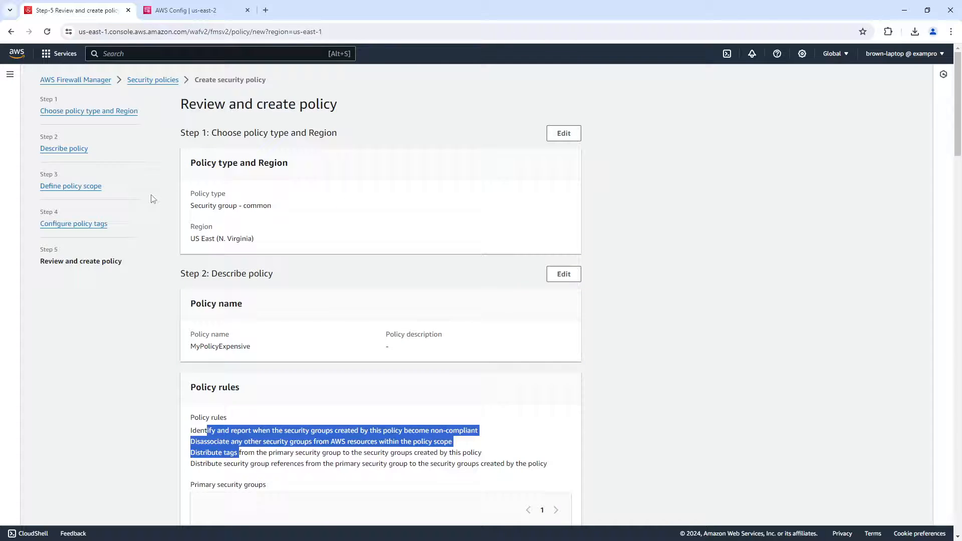
Leave the unfinished policy and start a new one for AWS Network Firewall with Distributed management, continuing to its description
{"action": "left_click", "coordinate": [109, 81]}
{"action": "left_click", "coordinate": [637, 175]}
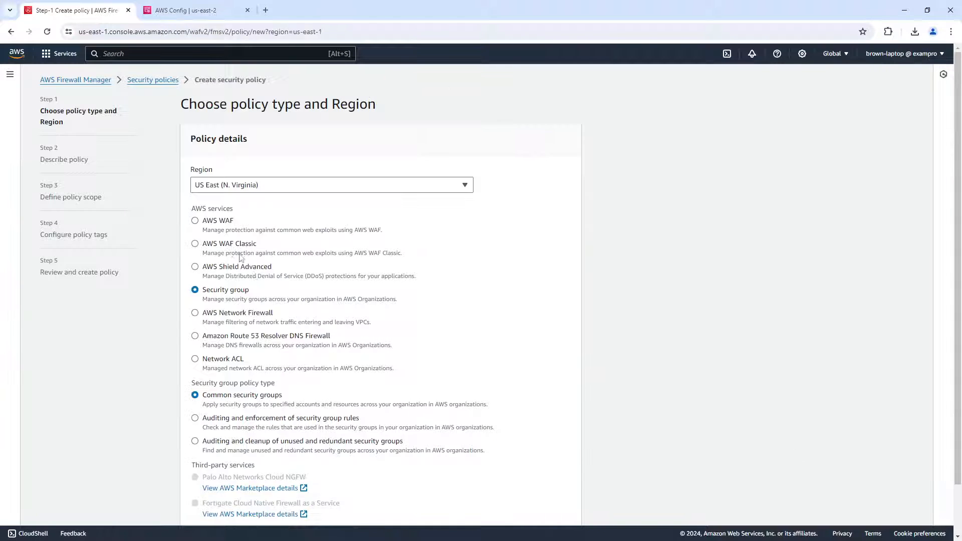
{"action": "left_click", "coordinate": [202, 314]}
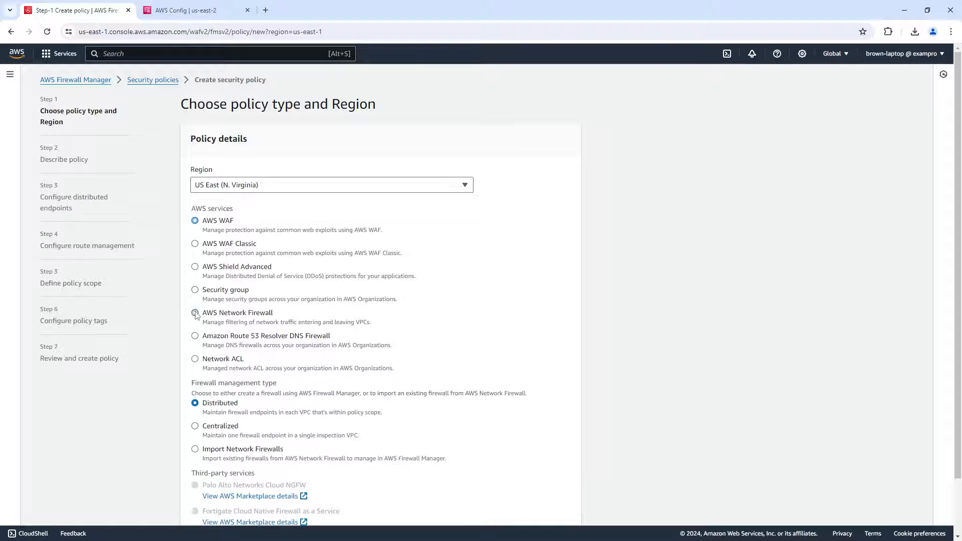
{"action": "scroll", "coordinate": [311, 345], "scroll_direction": "down", "scroll_amount": 1}
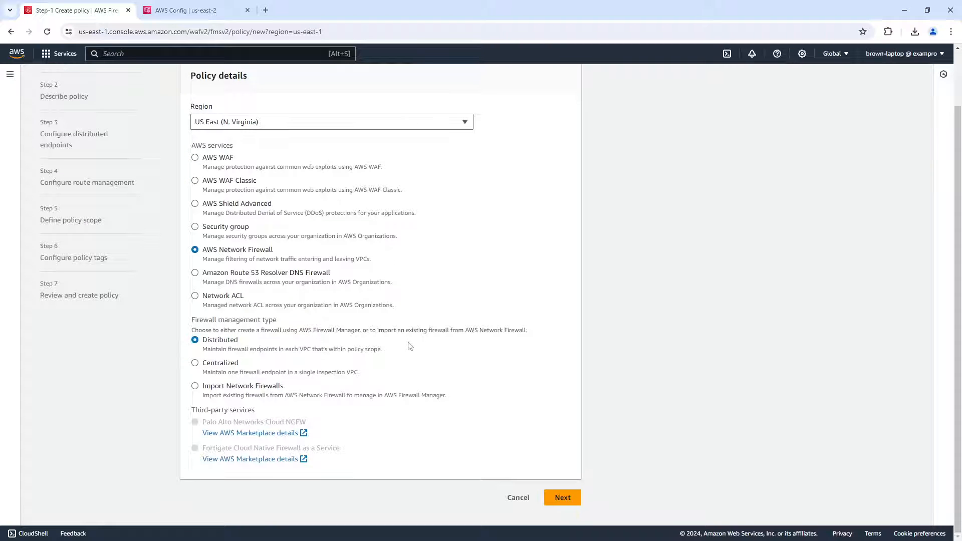
{"action": "left_click", "coordinate": [558, 496]}
Examine the Network Firewall policy's configuration options and browse the managed stateful rule groups available to it
{"action": "scroll", "coordinate": [260, 345], "scroll_direction": "down", "scroll_amount": 4}
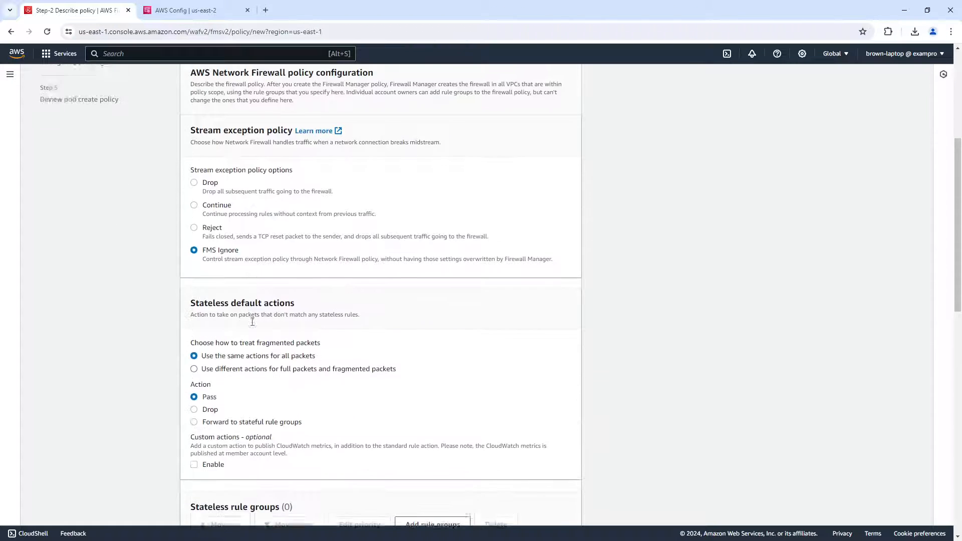
{"action": "scroll", "coordinate": [253, 326], "scroll_direction": "down", "scroll_amount": 8}
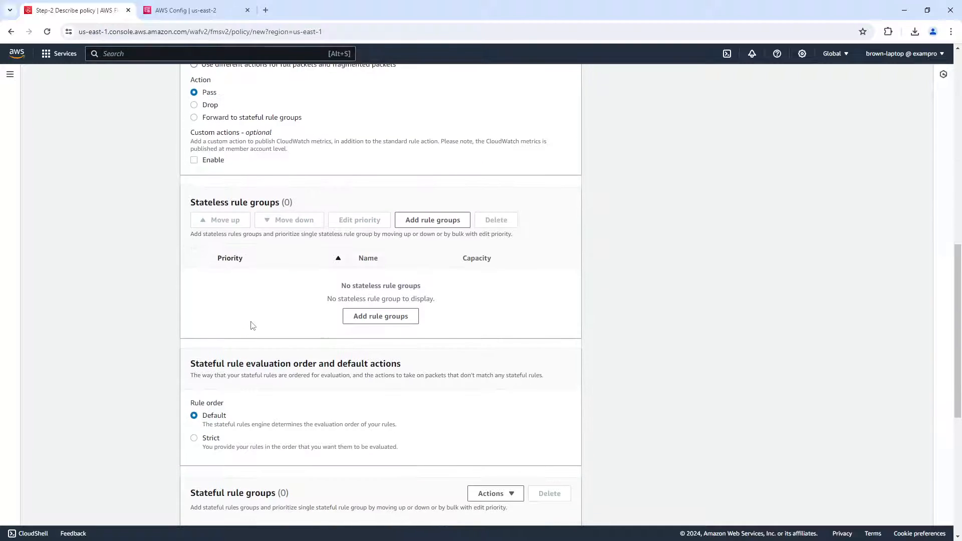
{"action": "scroll", "coordinate": [225, 336], "scroll_direction": "down", "scroll_amount": 2}
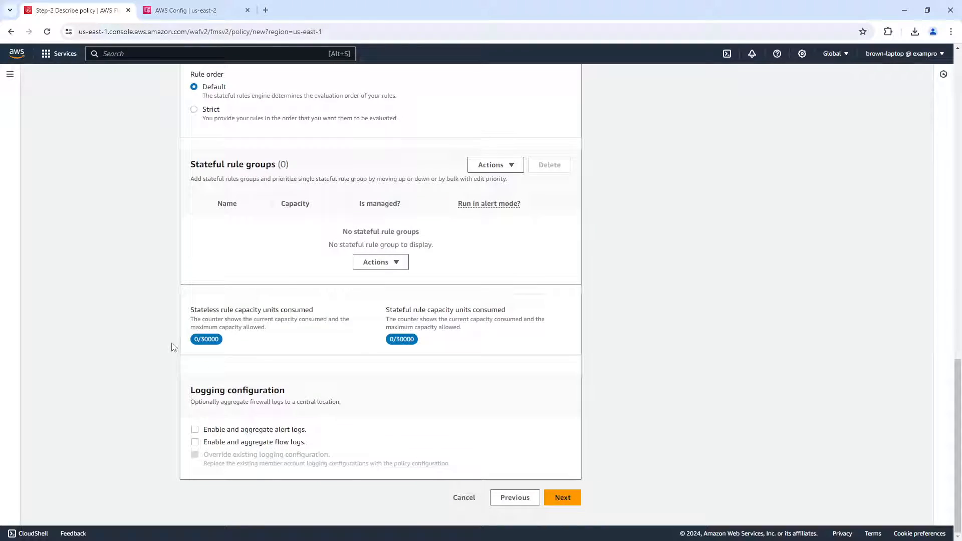
{"action": "left_click", "coordinate": [508, 165]}
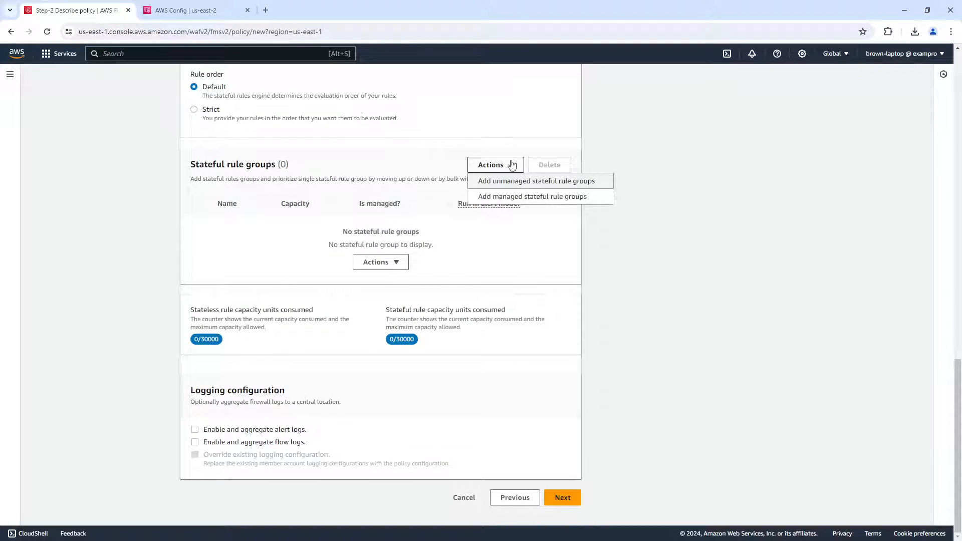
{"action": "left_click", "coordinate": [504, 197]}
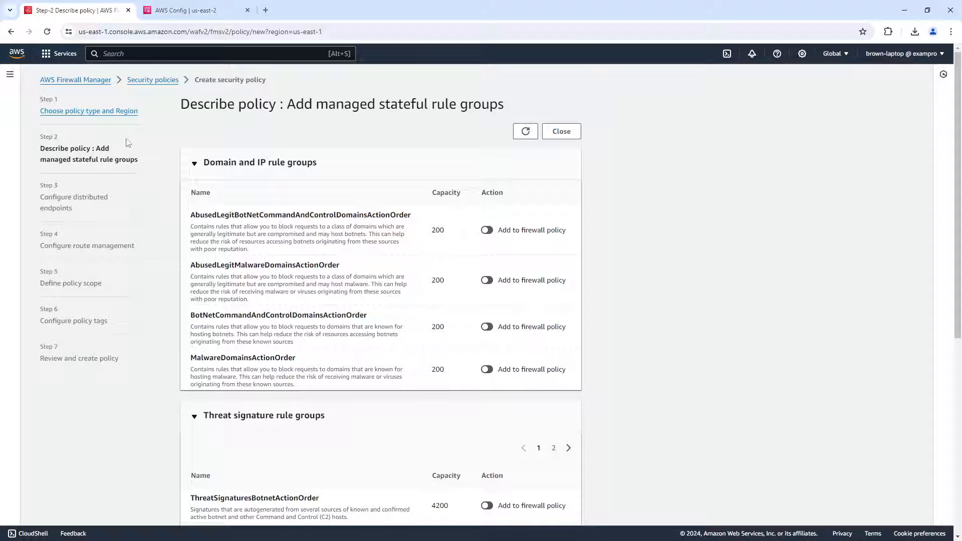
{"action": "scroll", "coordinate": [416, 399], "scroll_direction": "down", "scroll_amount": 5}
{"action": "scroll", "coordinate": [366, 242], "scroll_direction": "up", "scroll_amount": 5}
{"action": "scroll", "coordinate": [348, 232], "scroll_direction": "down", "scroll_amount": 2}
{"action": "scroll", "coordinate": [383, 337], "scroll_direction": "up", "scroll_amount": 2}
Abandon the Network Firewall draft and start a new AWS WAF policy, continuing to its description
{"action": "left_click", "coordinate": [11, 32]}
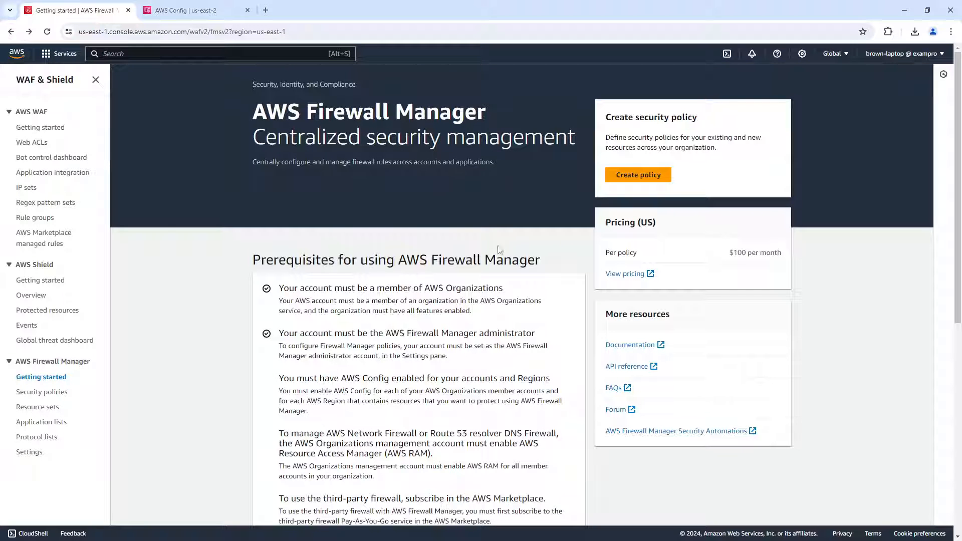
{"action": "left_click", "coordinate": [638, 175]}
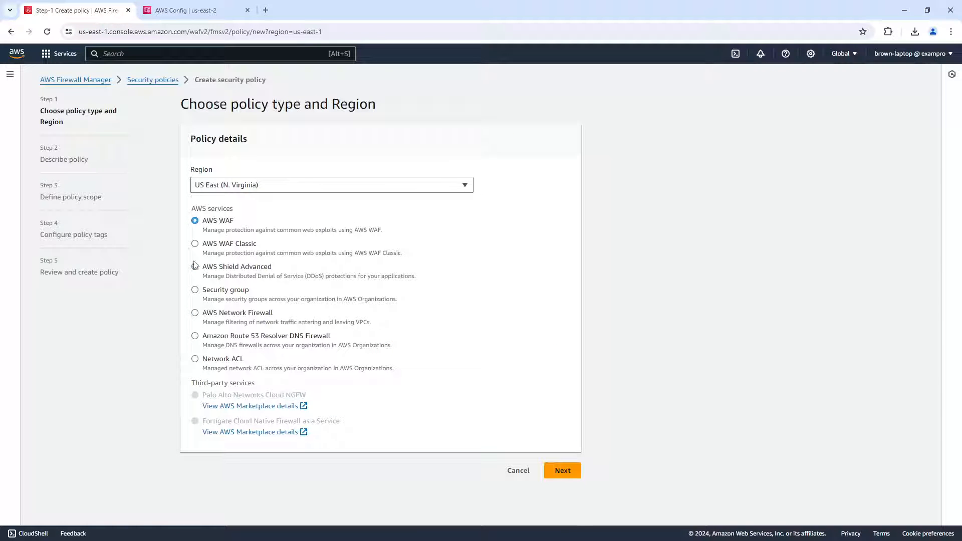
{"action": "left_click", "coordinate": [195, 243]}
{"action": "left_click", "coordinate": [195, 220]}
{"action": "left_click", "coordinate": [569, 471]}
Browse the rule groups offered as the WAF policy's first rule groups, and leave the draft for Firewall Manager's getting started page
{"action": "scroll", "coordinate": [299, 294], "scroll_direction": "down", "scroll_amount": 5}
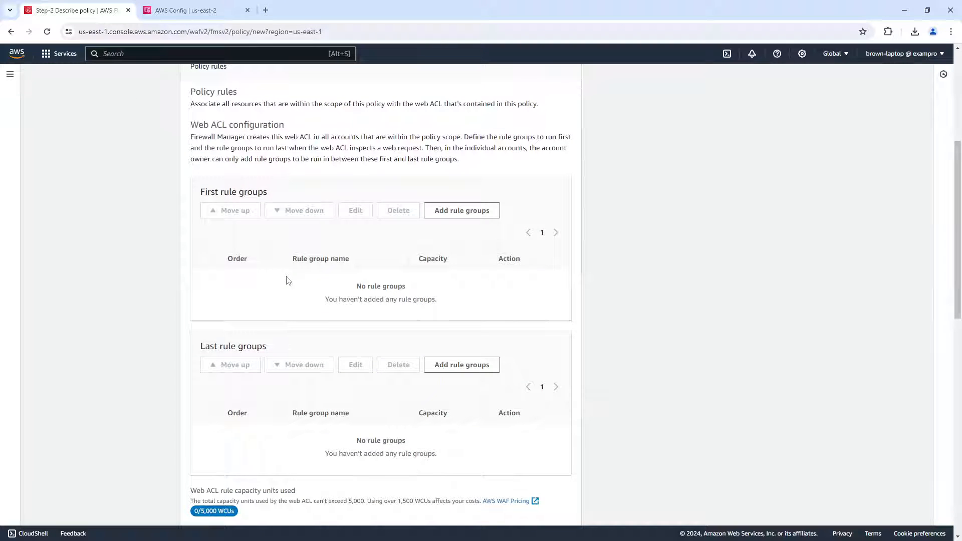
{"action": "left_click", "coordinate": [468, 215]}
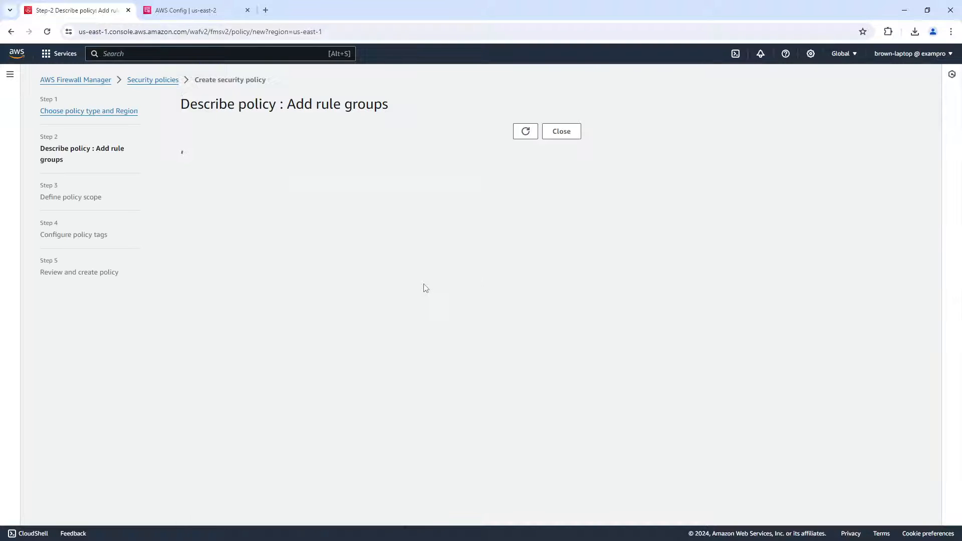
{"action": "left_click", "coordinate": [317, 238]}
{"action": "left_click", "coordinate": [310, 204]}
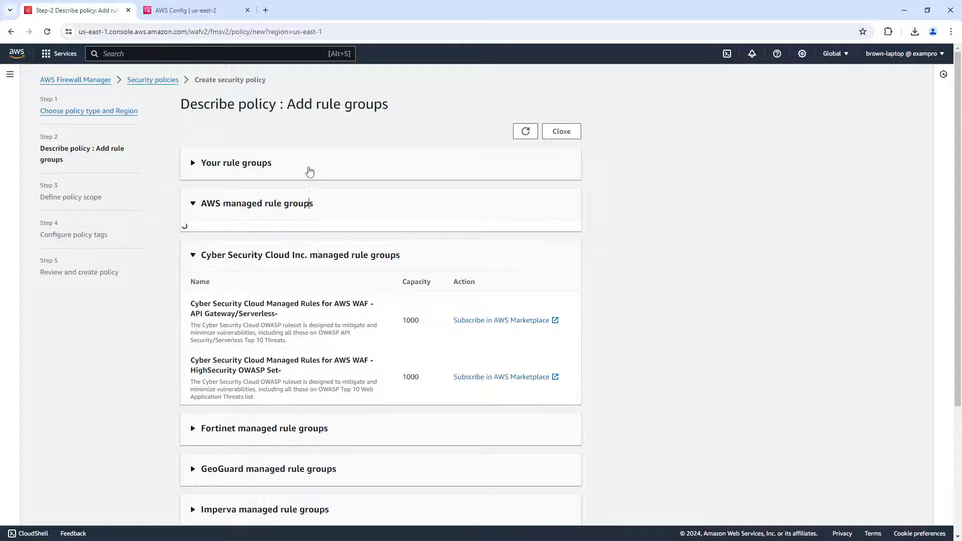
{"action": "left_click", "coordinate": [307, 169]}
{"action": "left_click", "coordinate": [153, 80]}
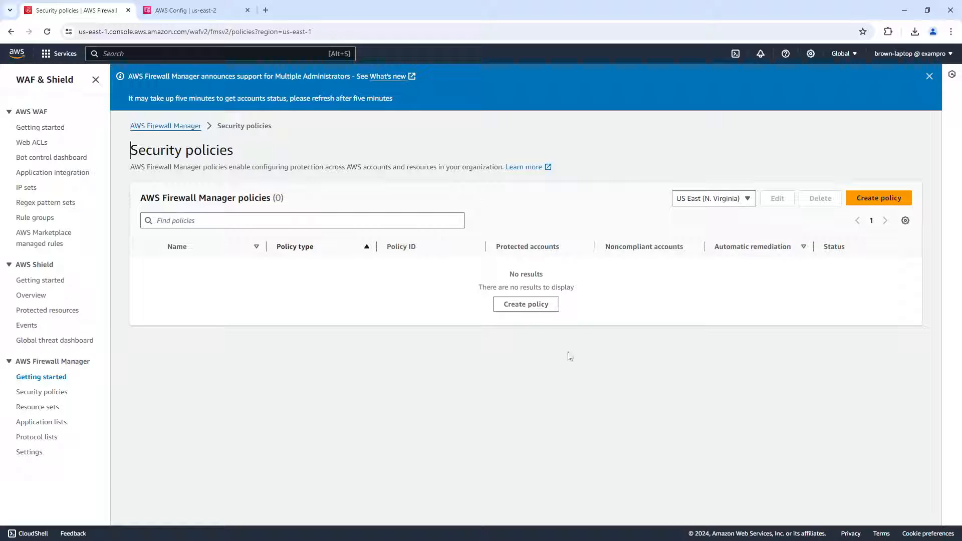
{"action": "left_click", "coordinate": [30, 377]}
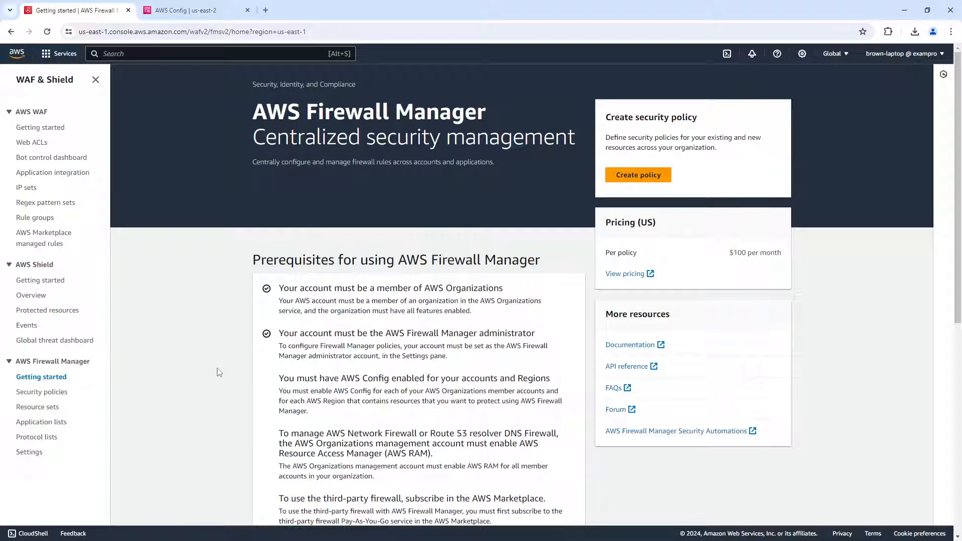